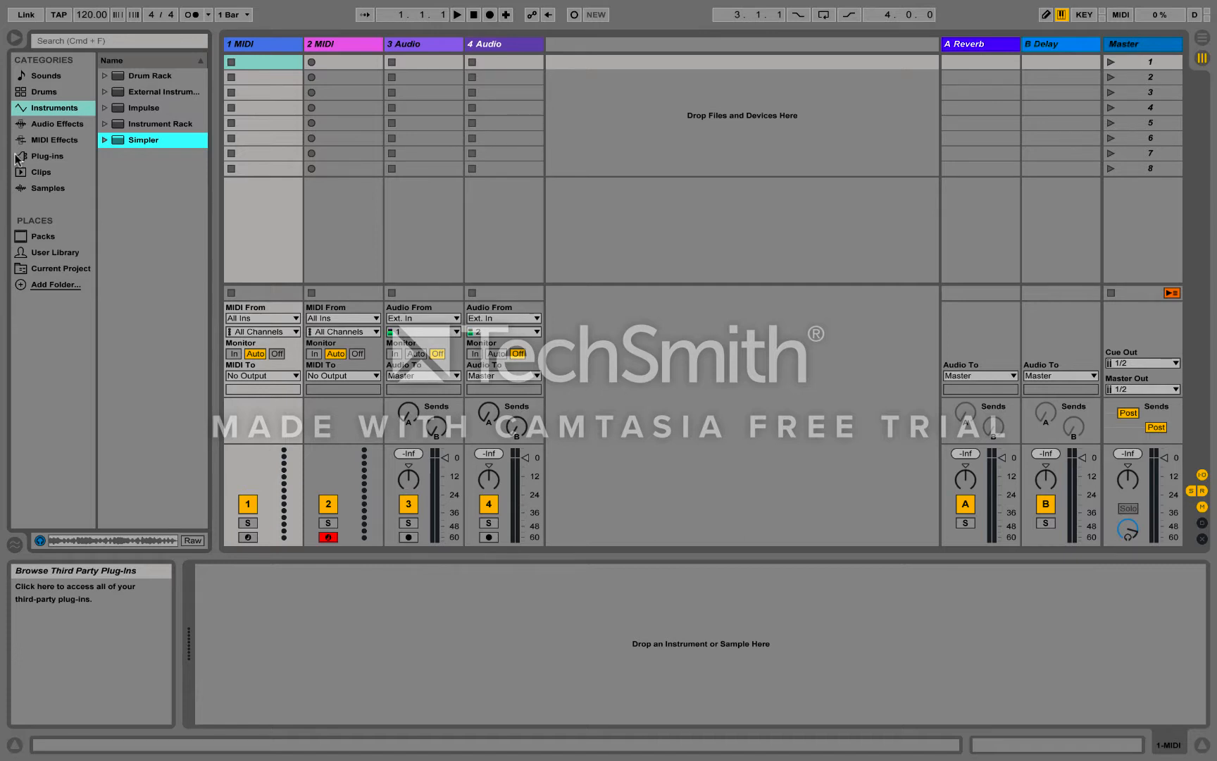
Expand Simpler's Ambient & Evolving presets and preview the Ambient Swells and Chill Outzone sounds.
left_click(107, 140)
left_click(118, 156)
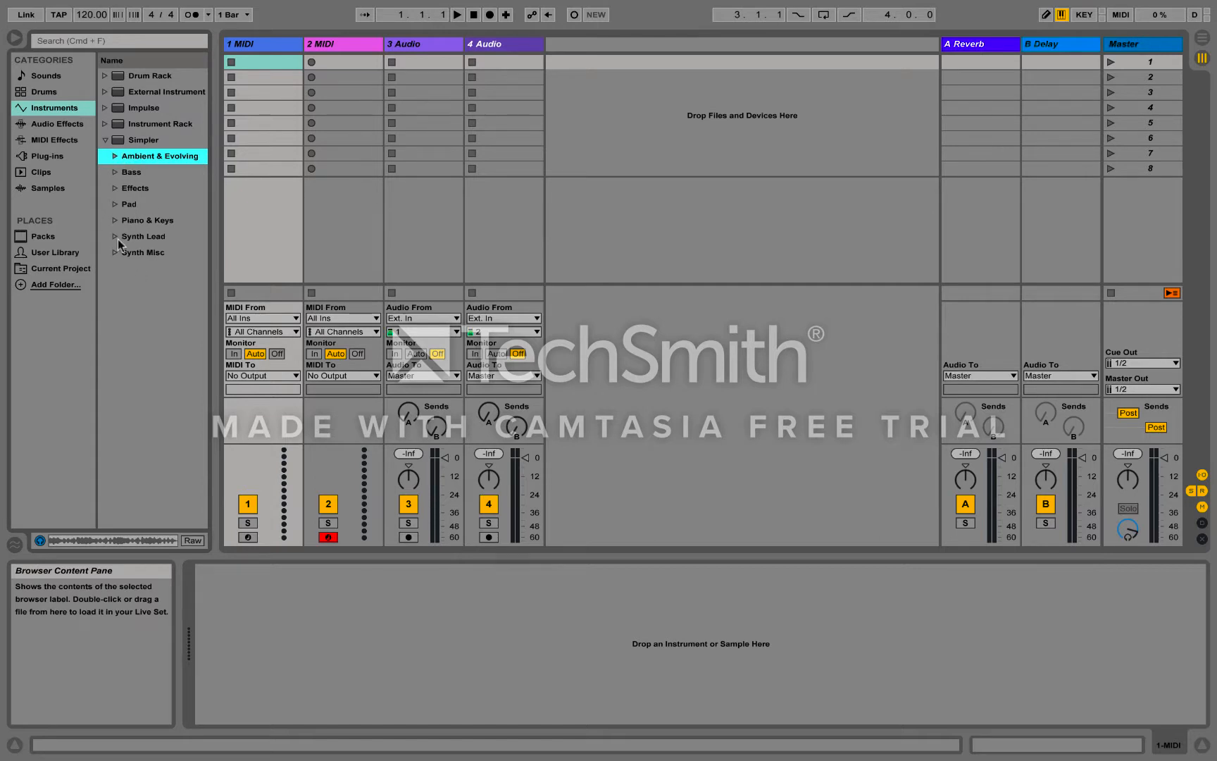
left_click(116, 156)
left_click(143, 173)
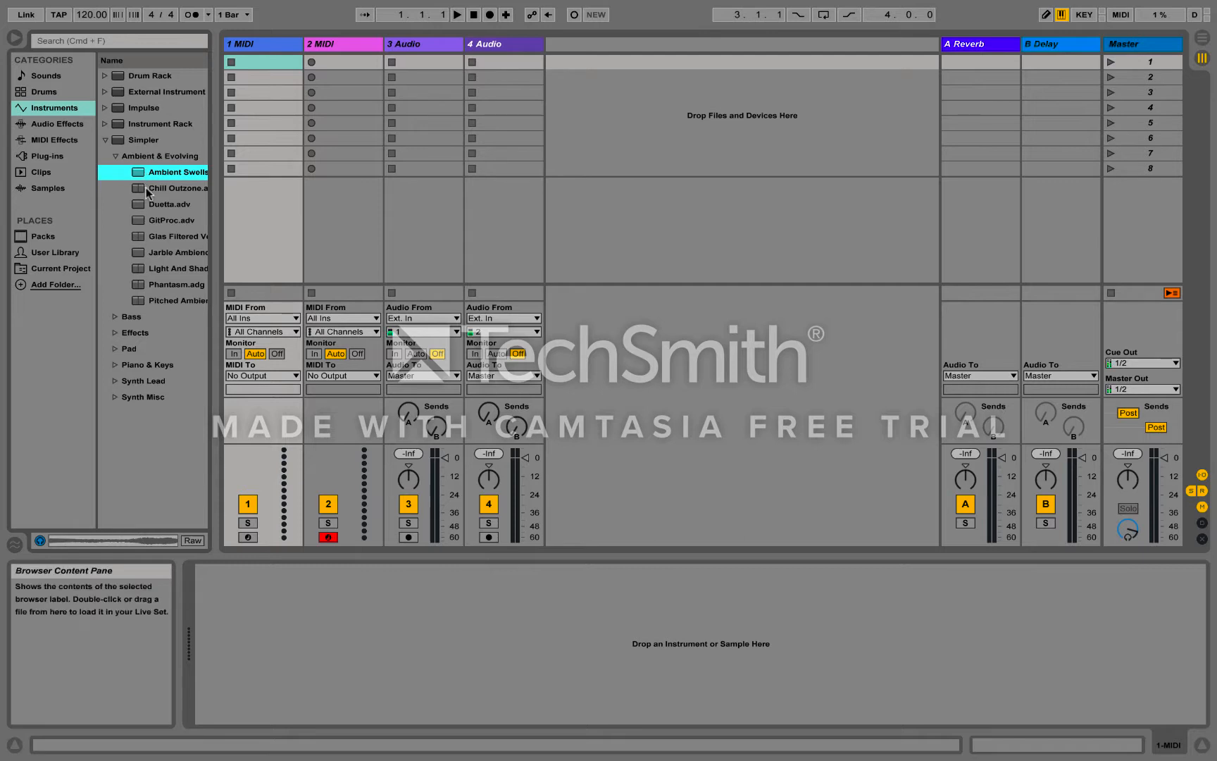
left_click(146, 188)
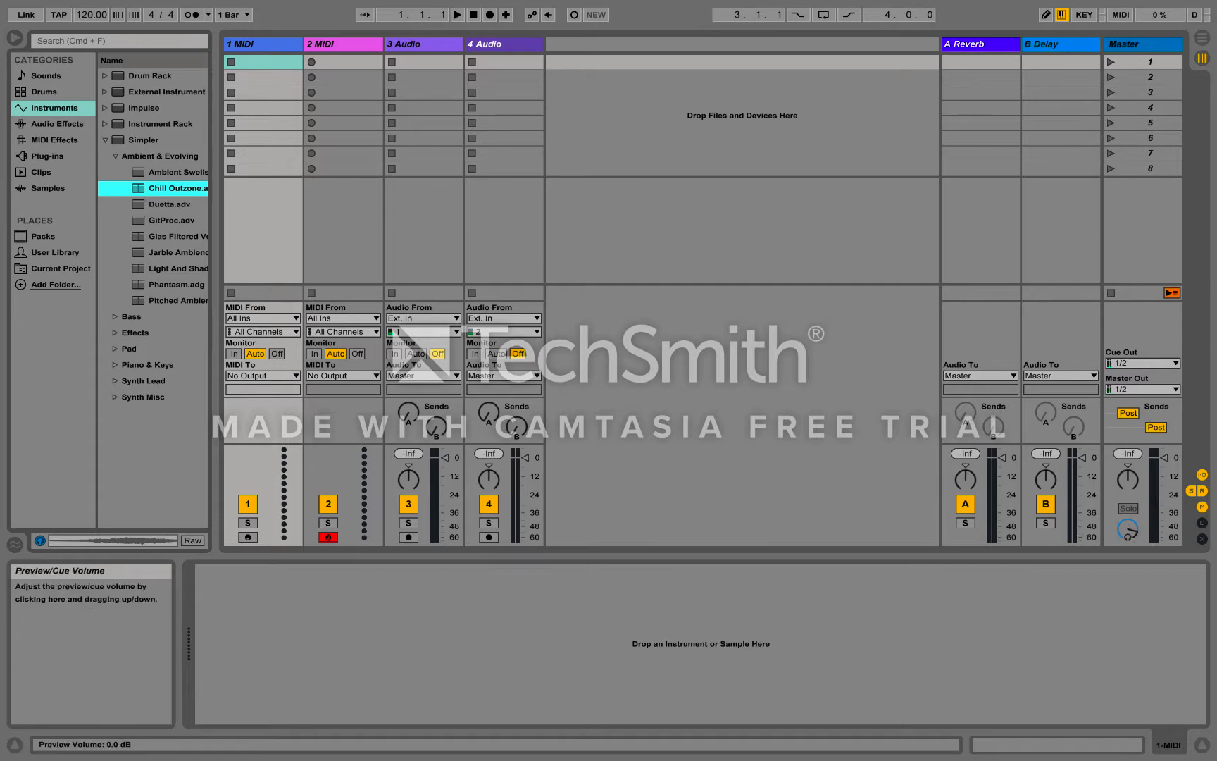
Lower the preview volume and audition the Ambient & Evolving presets from Duetta through Jarble Ambience.
left_click(1128, 531)
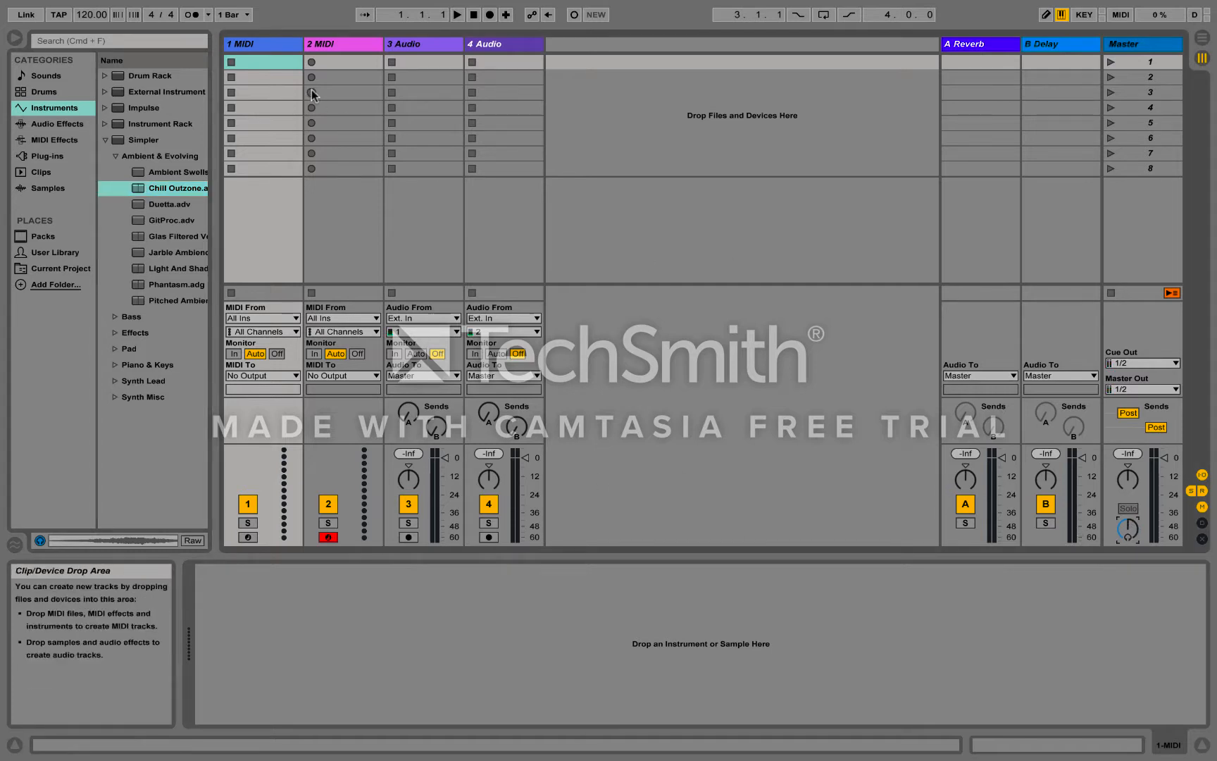
left_click(159, 206)
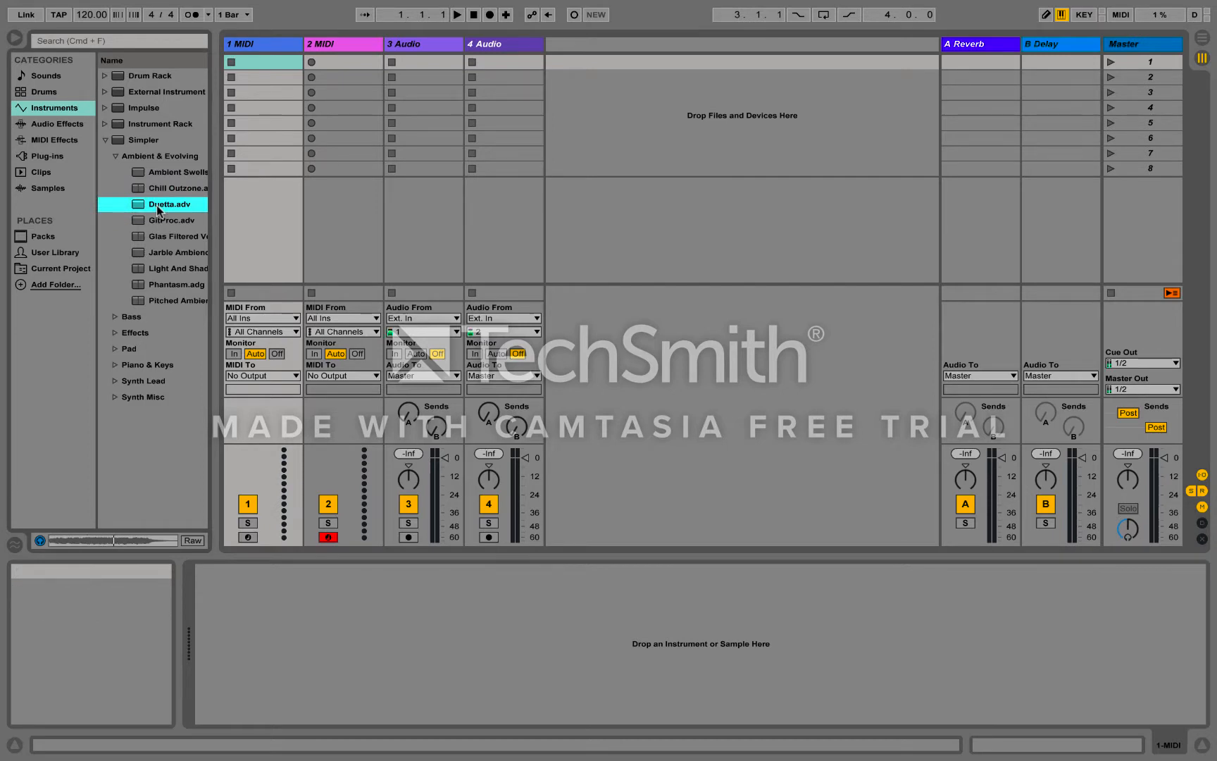
key("Down")
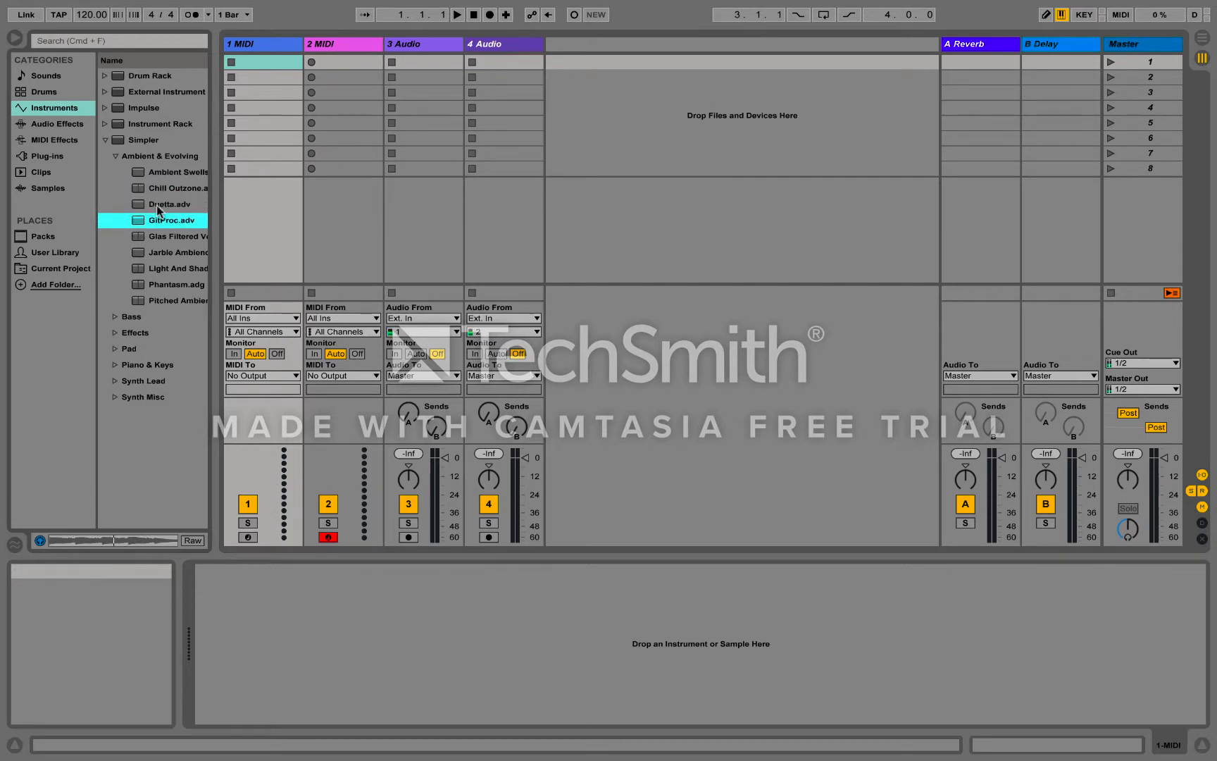
key("Down")
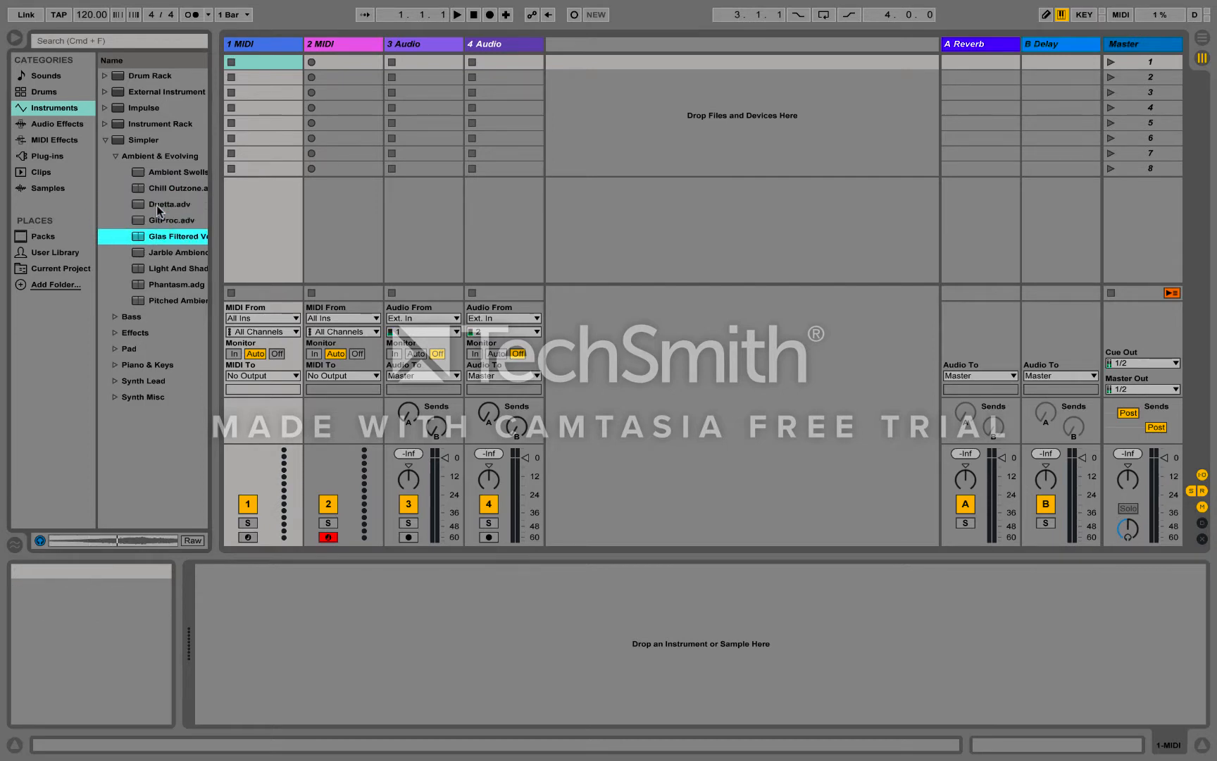
key("Down")
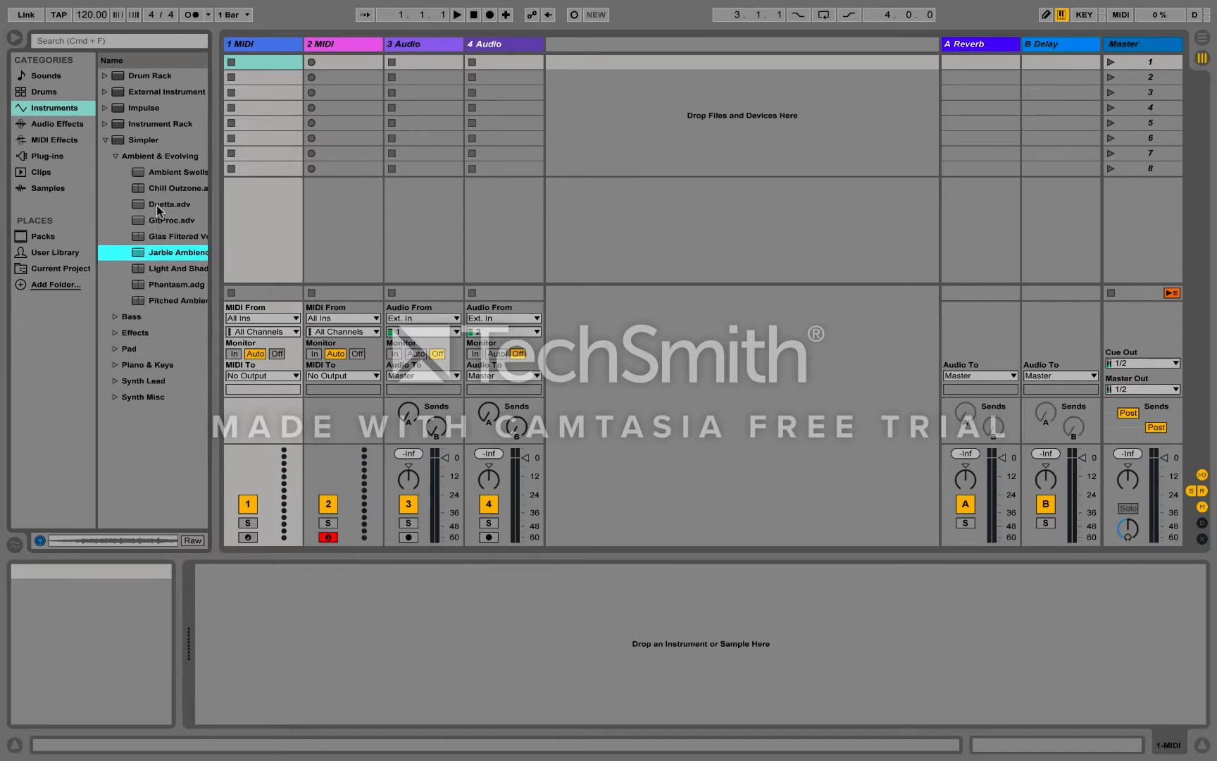
key("Up")
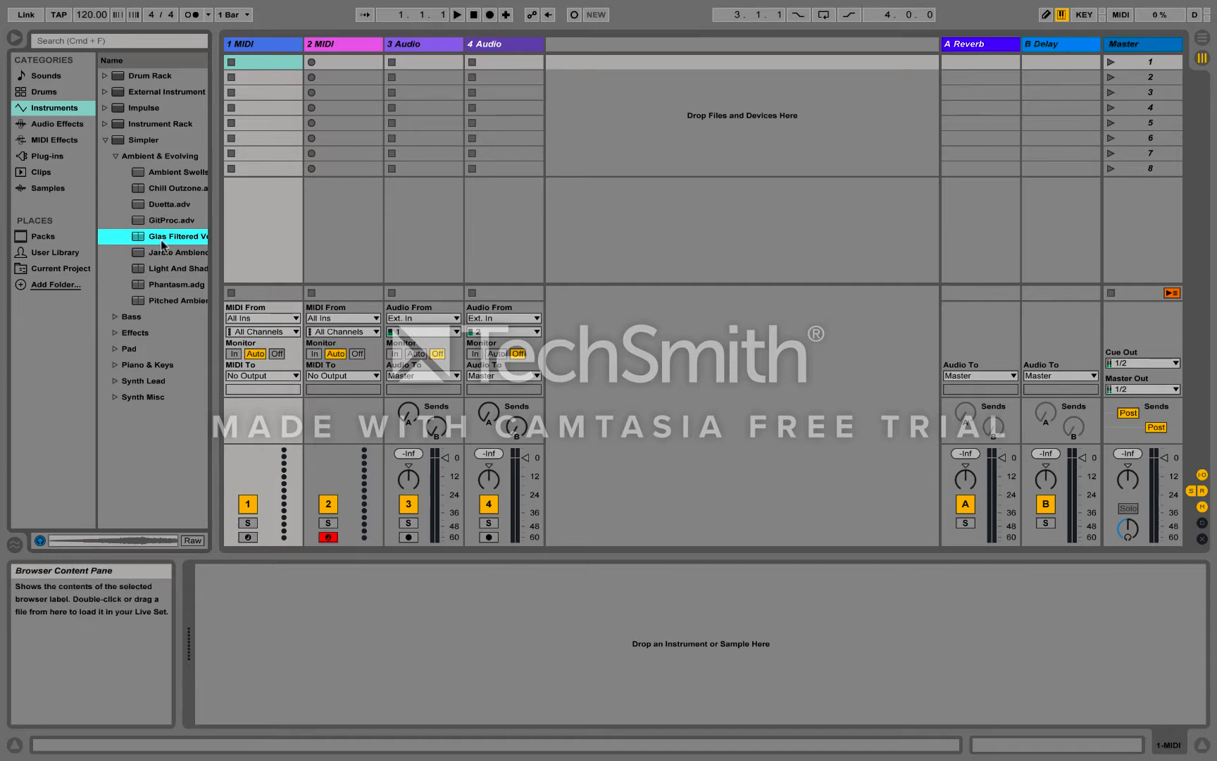
Load the GitProc preset onto the first MIDI track and undo a test copy added as a separate new track.
double_click(161, 220)
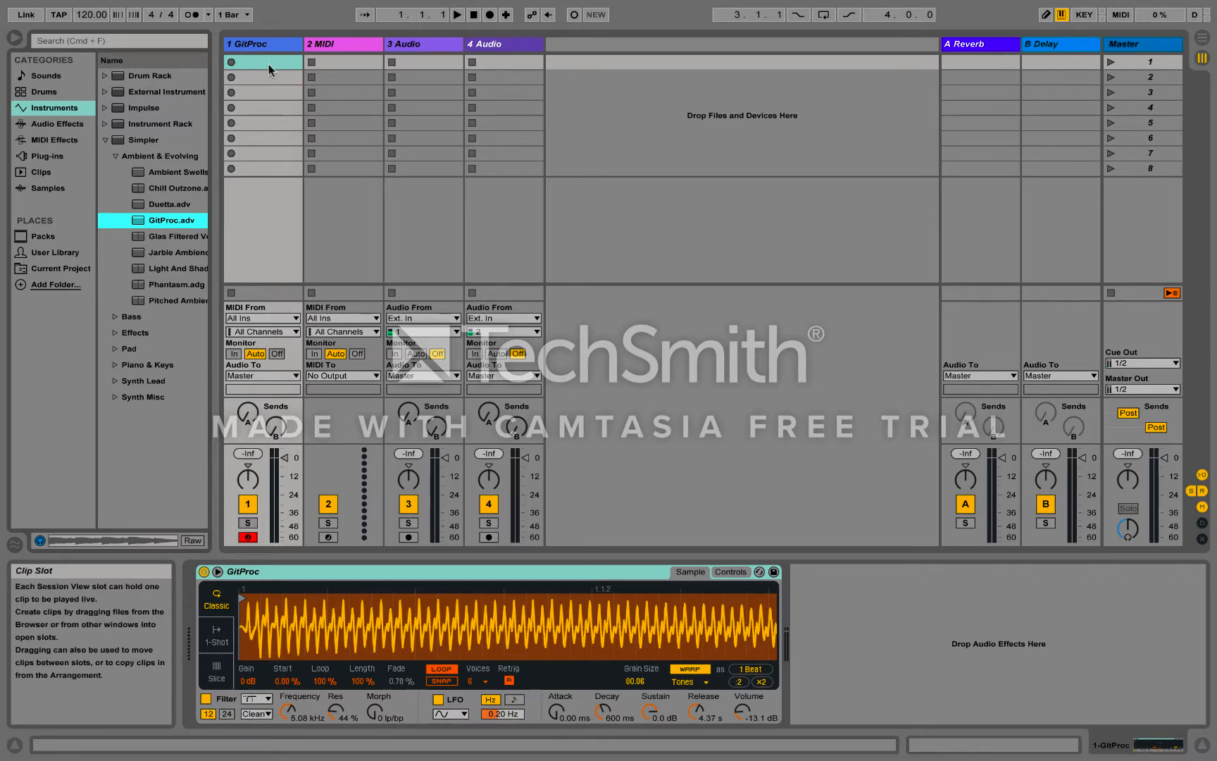
key("super+z")
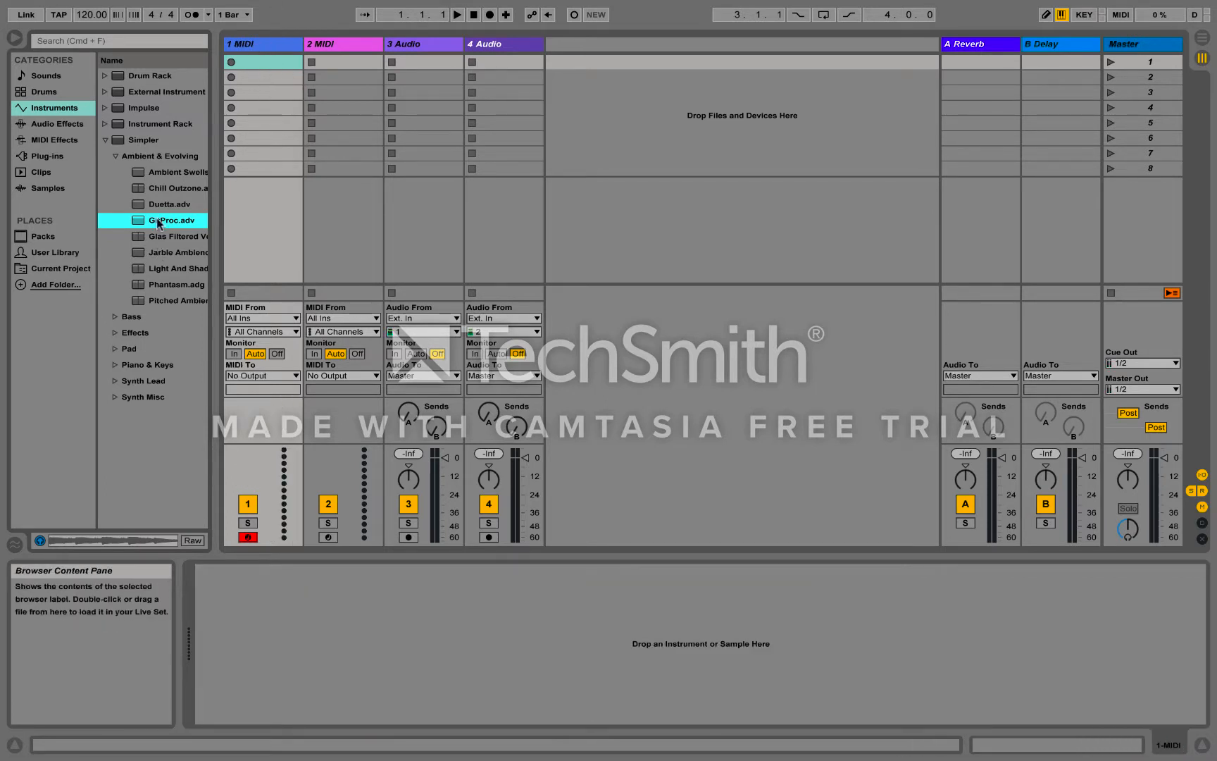
left_click_drag(158, 221, 259, 48)
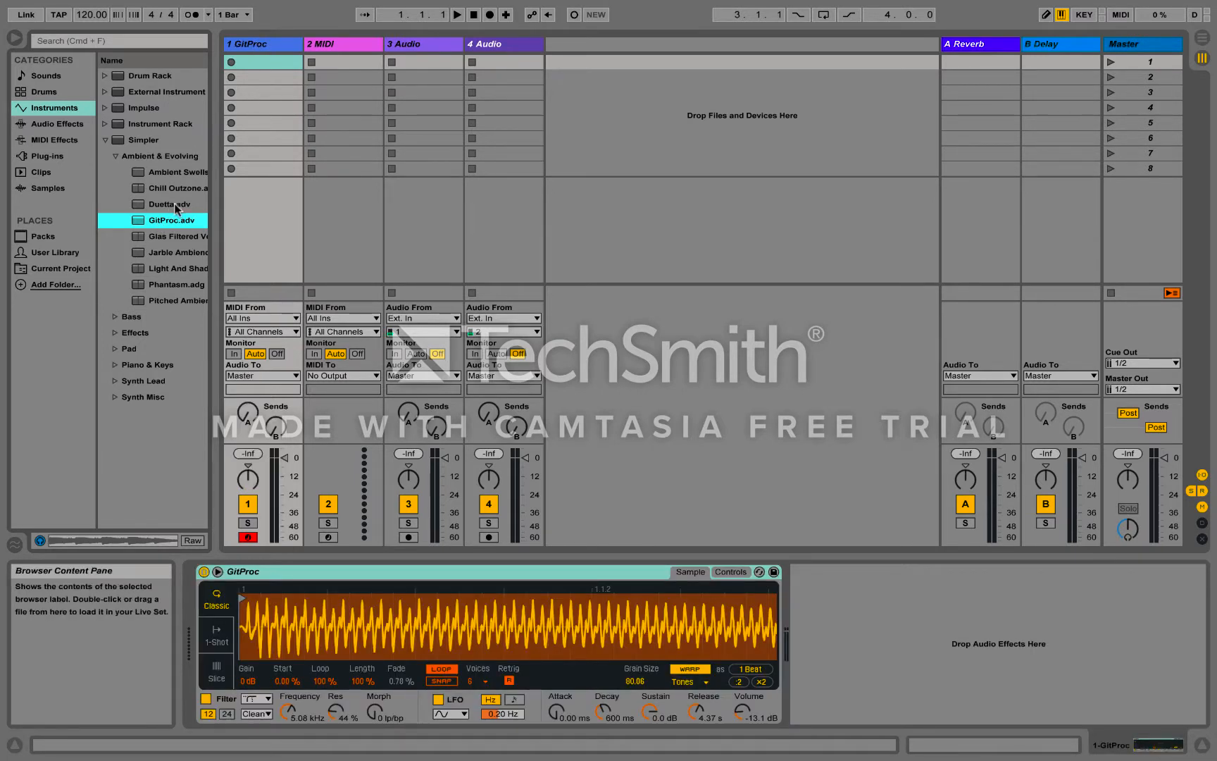
left_click_drag(175, 217, 582, 107)
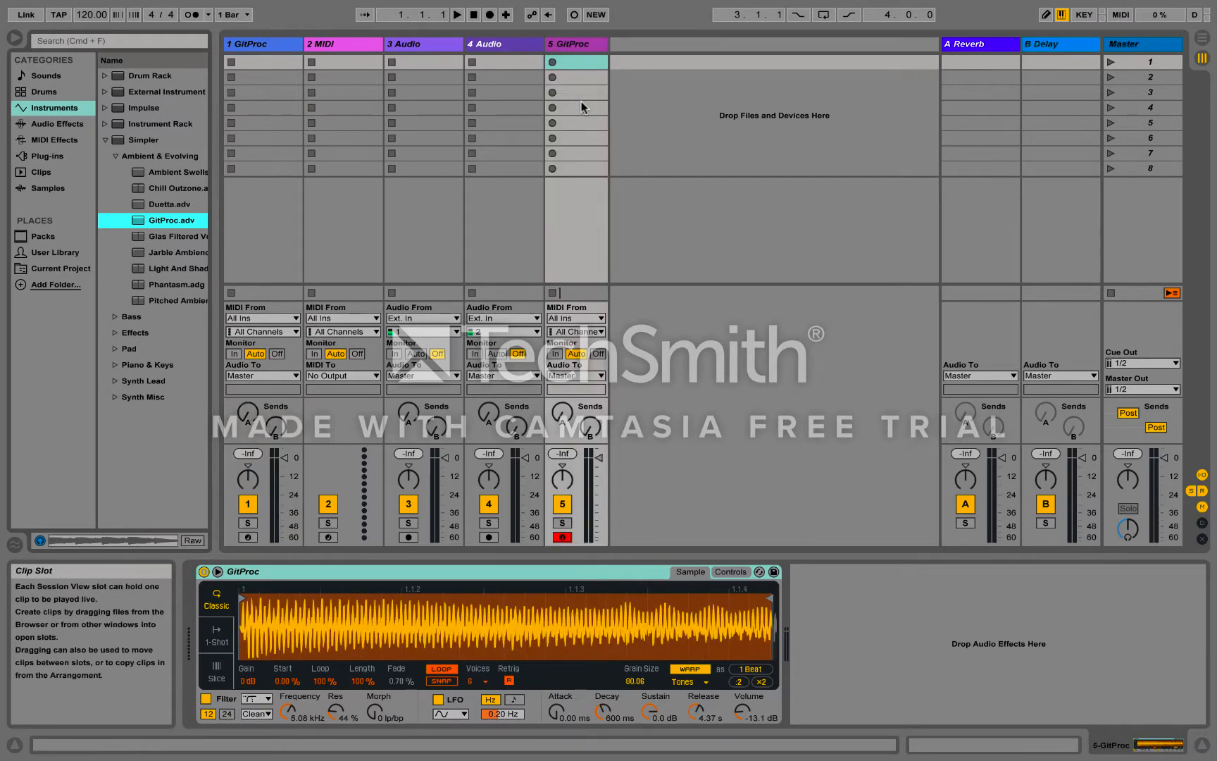
key("super+z")
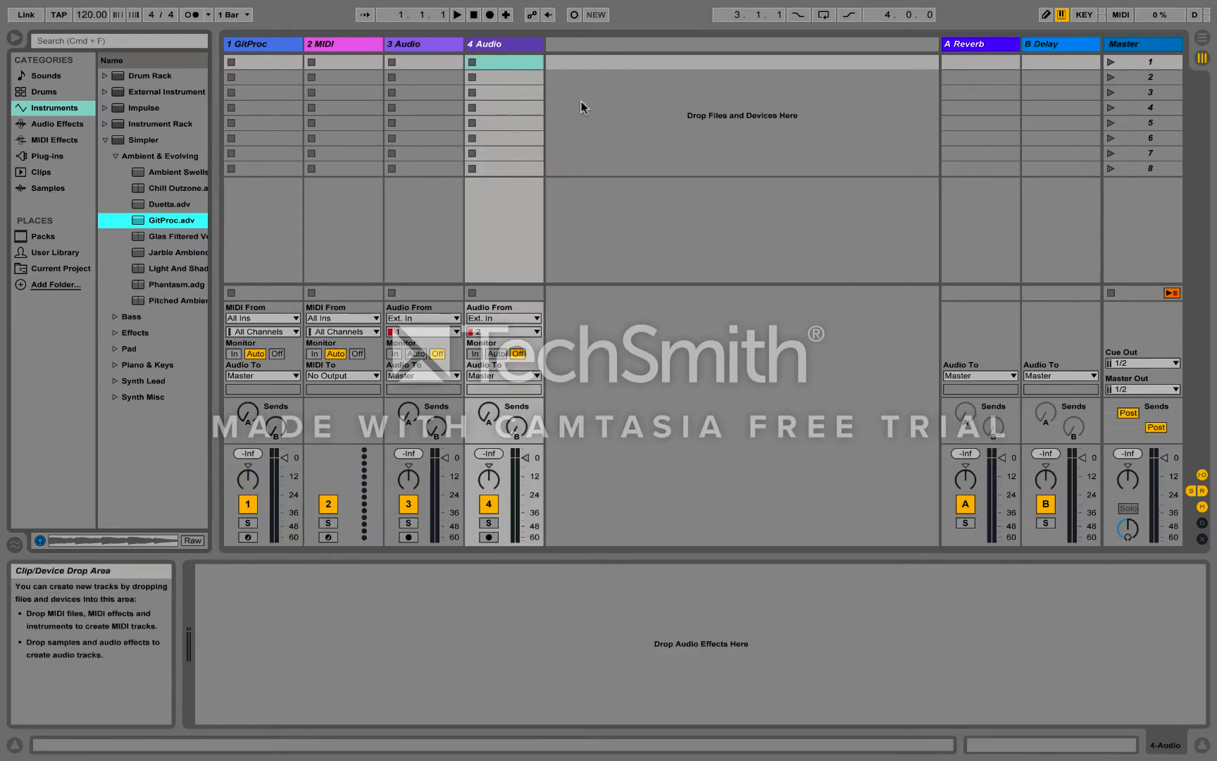
Create an empty MIDI clip in the first slot of the GitProc track and audition two piano roll notes.
left_click(260, 46)
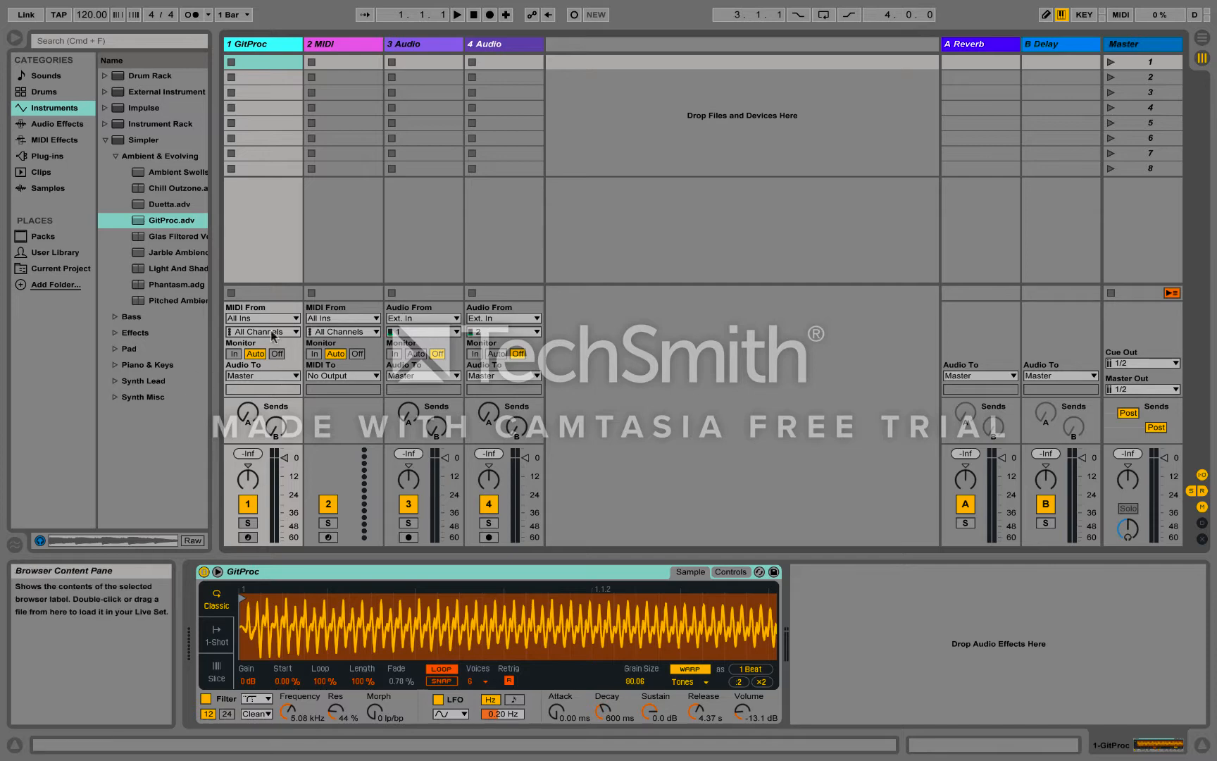
left_click(245, 58)
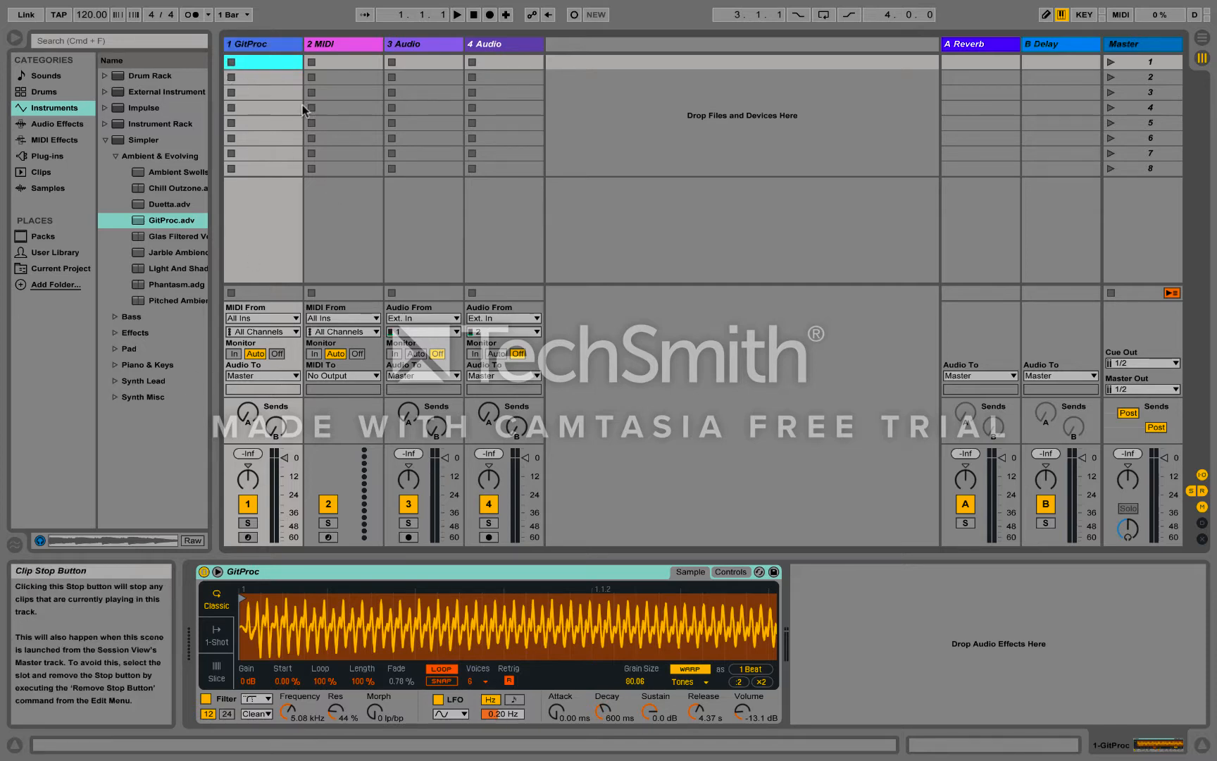
double_click(270, 62)
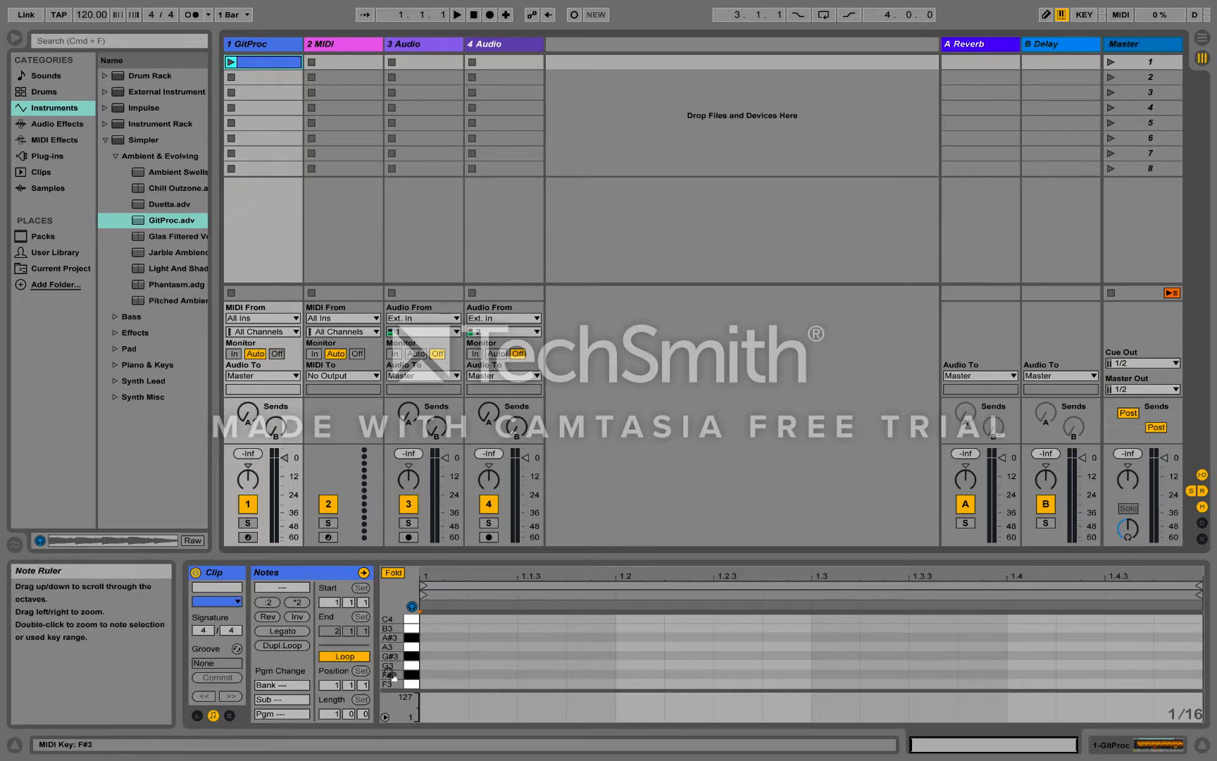
left_click(412, 628)
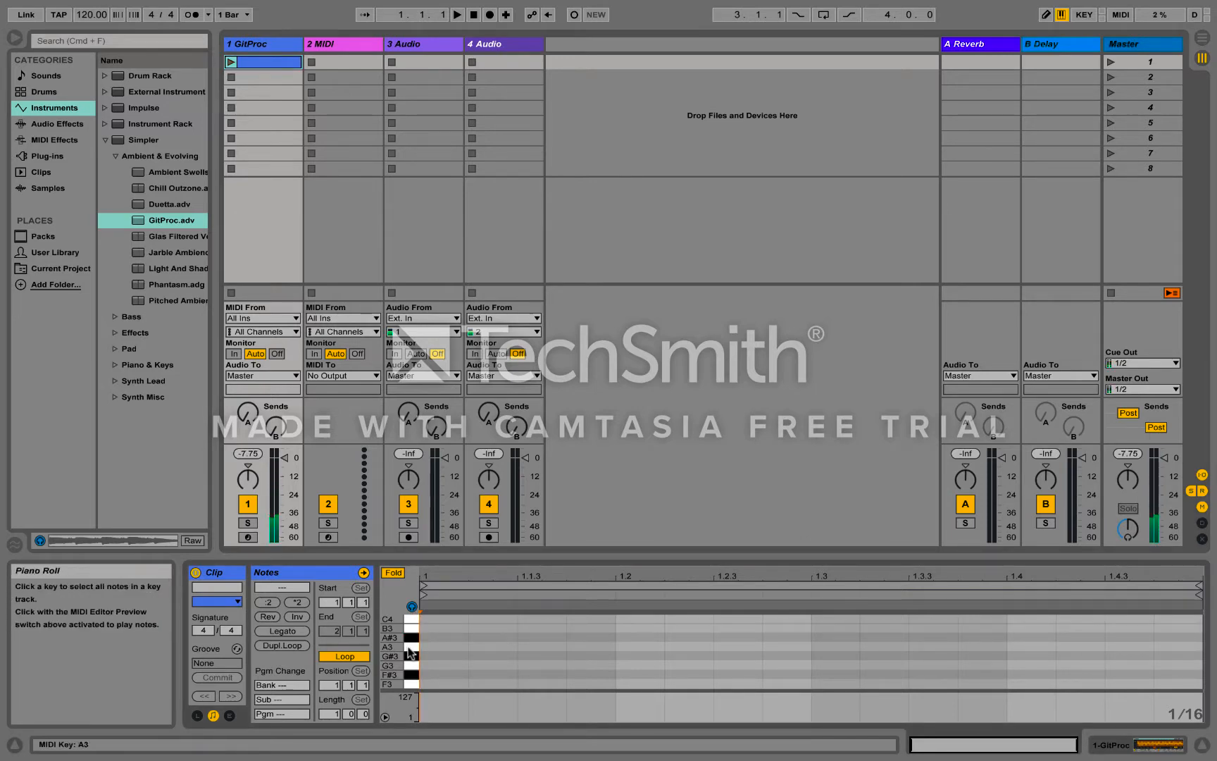
left_click(410, 651)
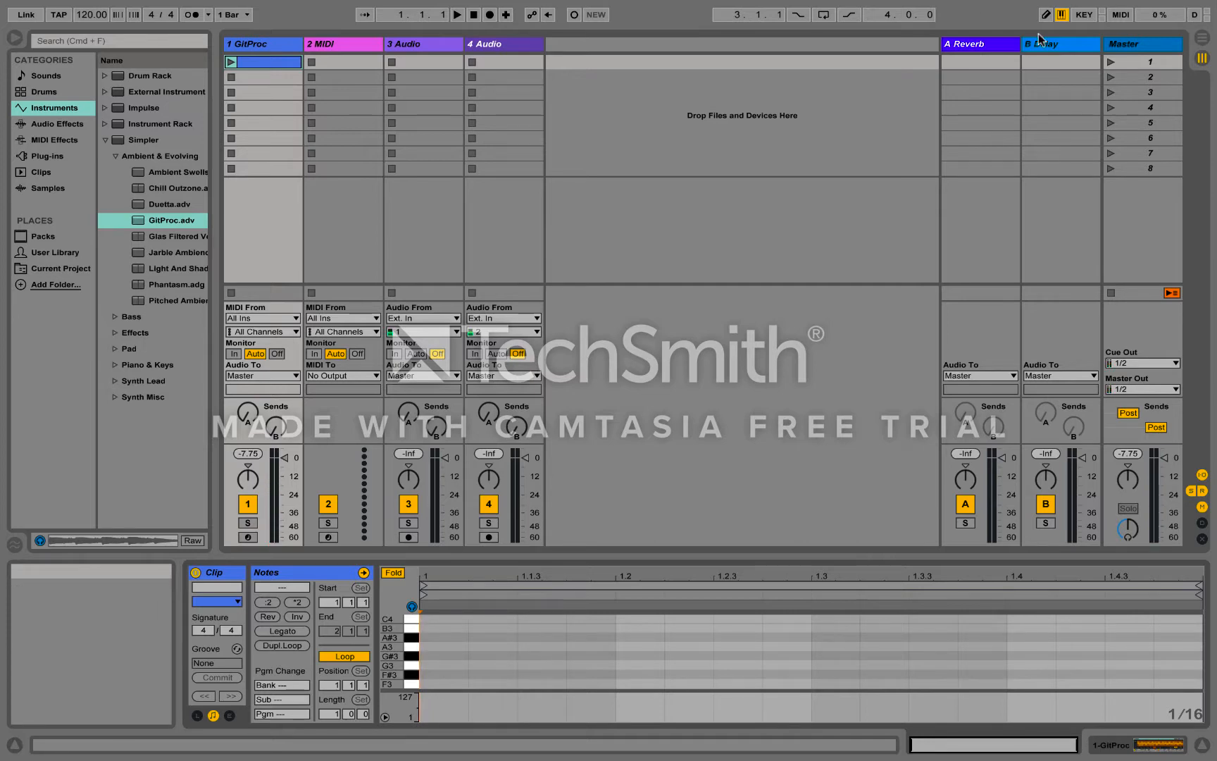
Arm the GitProc track for recording and play a few notes with the computer MIDI keyboard enabled.
left_click(1062, 15)
left_click(1064, 15)
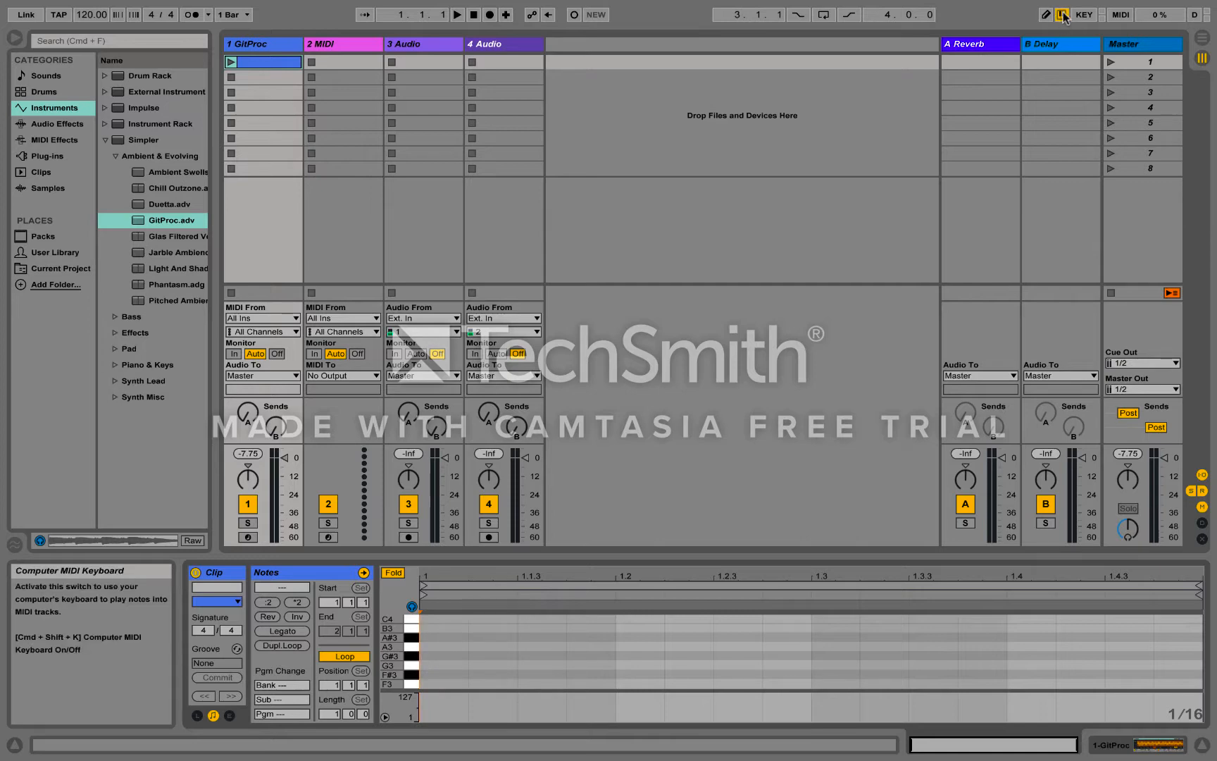
left_click(248, 537)
key("a")
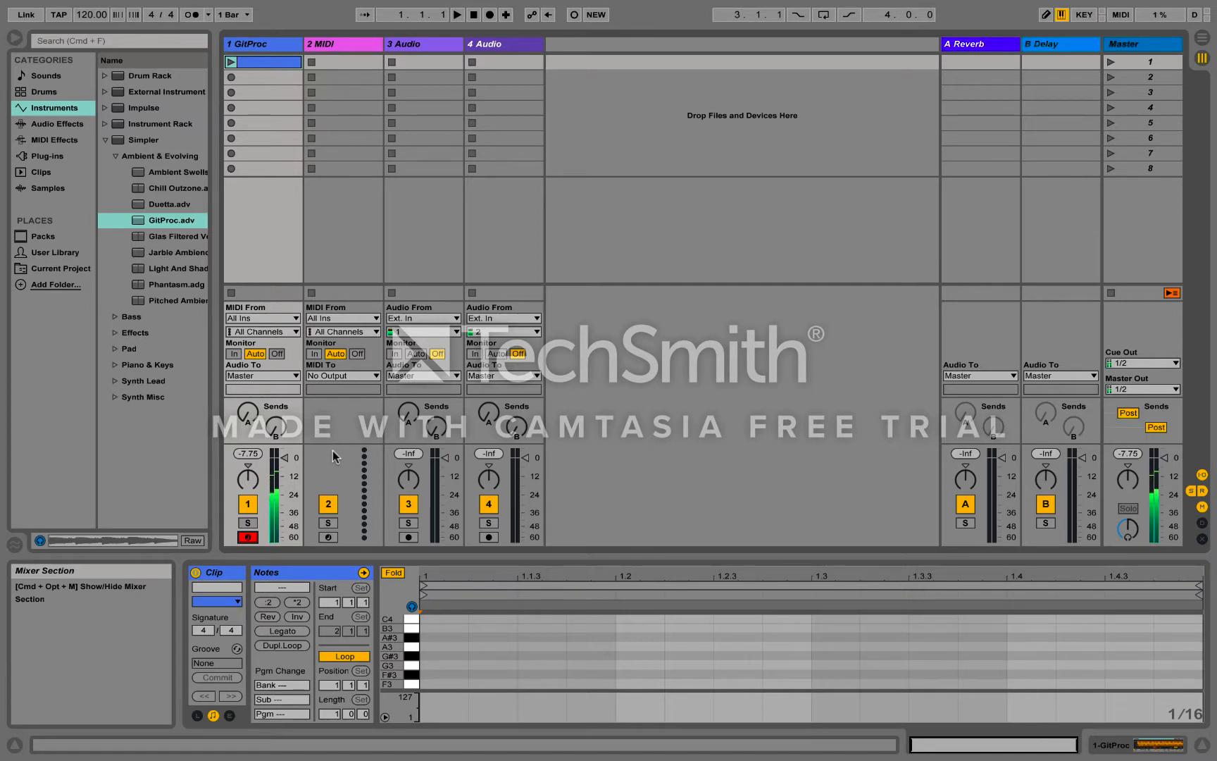
key("s")
key("d")
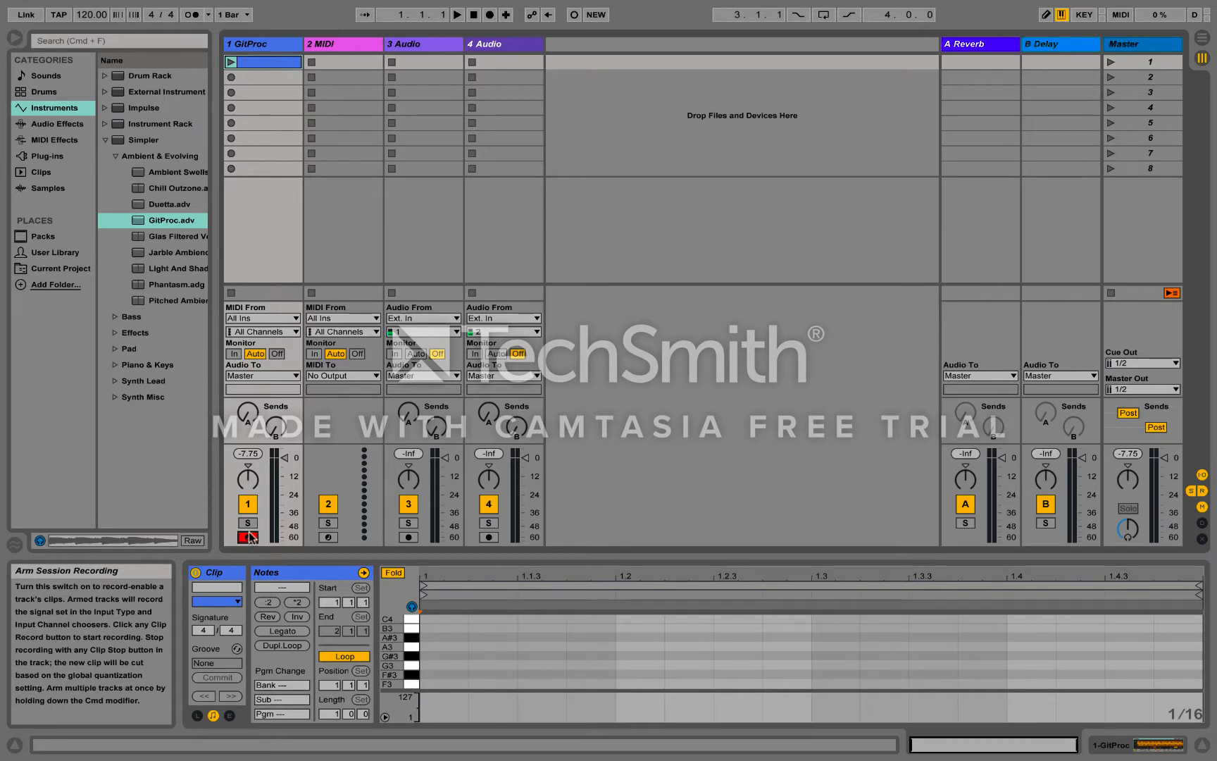
key("a")
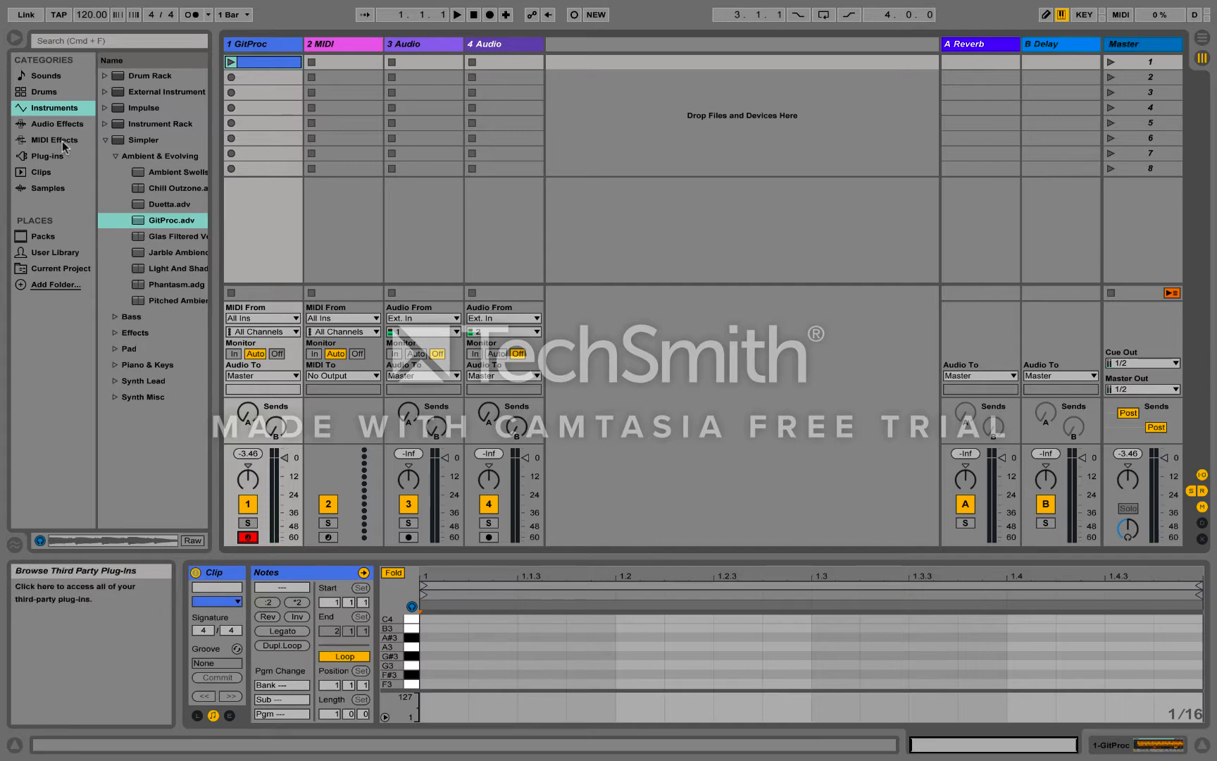
Collapse Simpler and look through the Clips and Samples categories, returning to the Clips list.
left_click(105, 140)
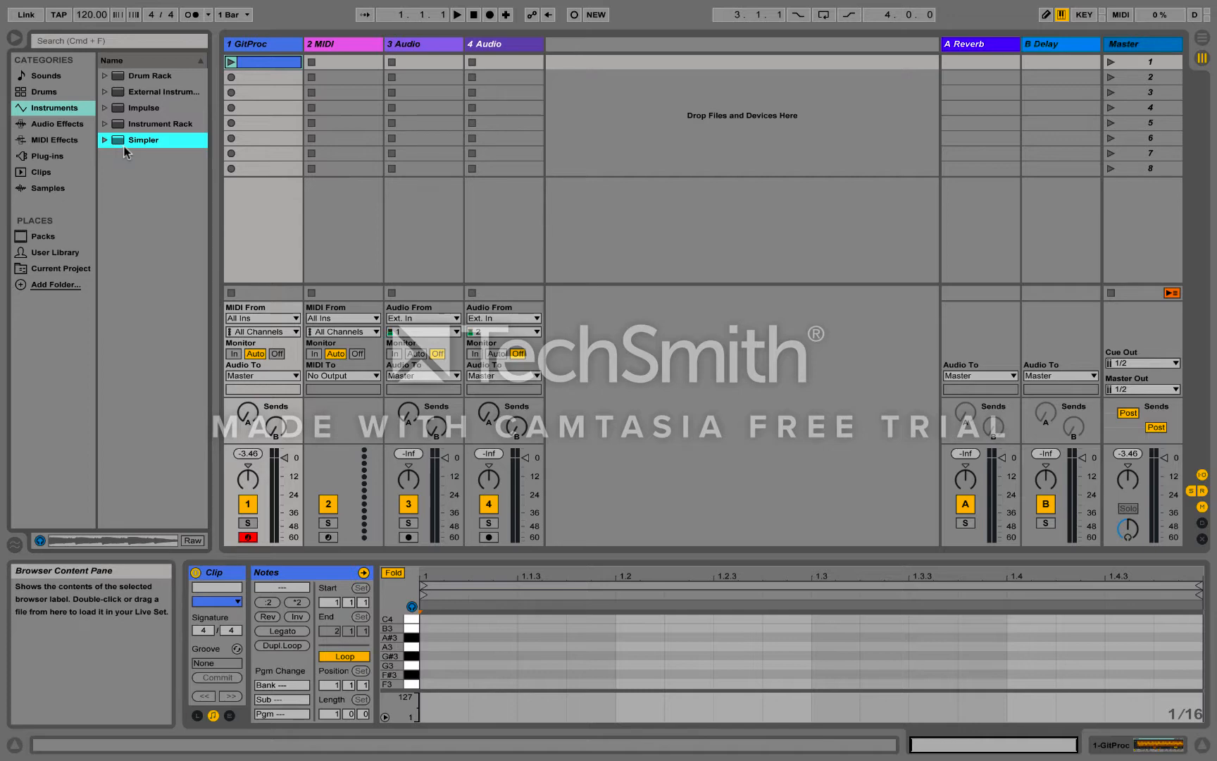
left_click(41, 172)
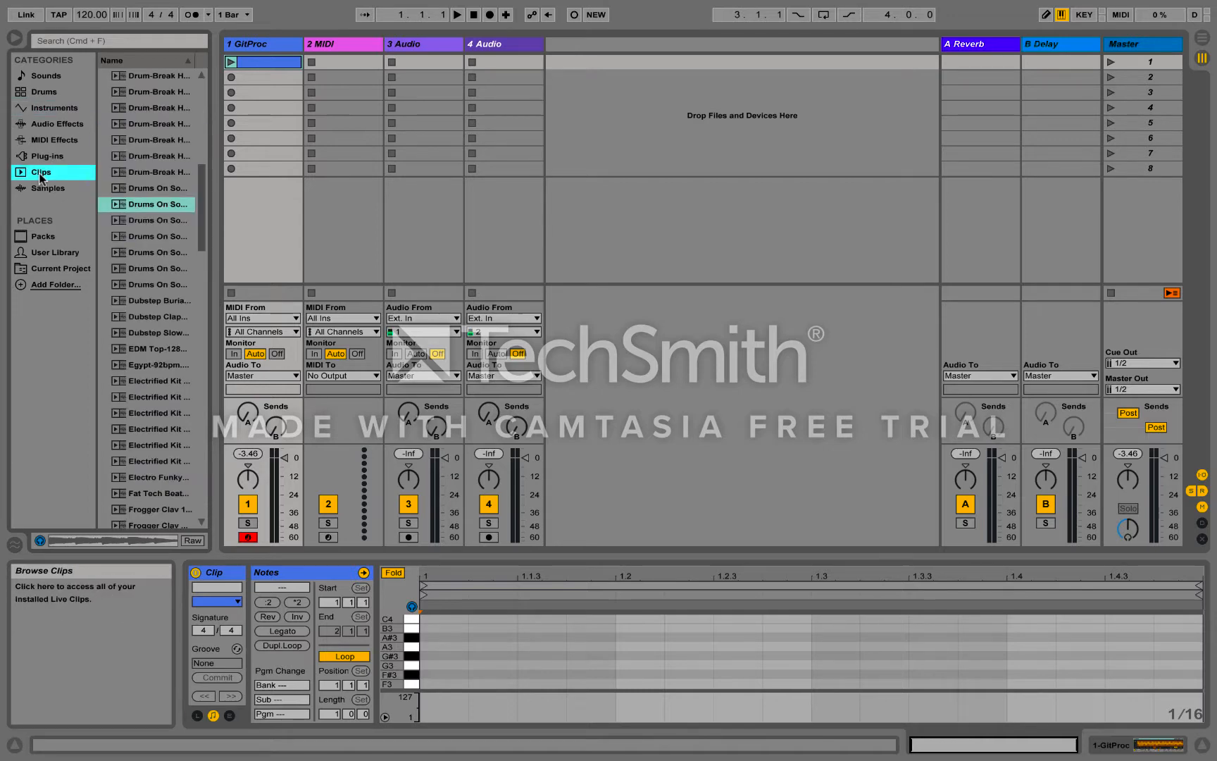
left_click(41, 189)
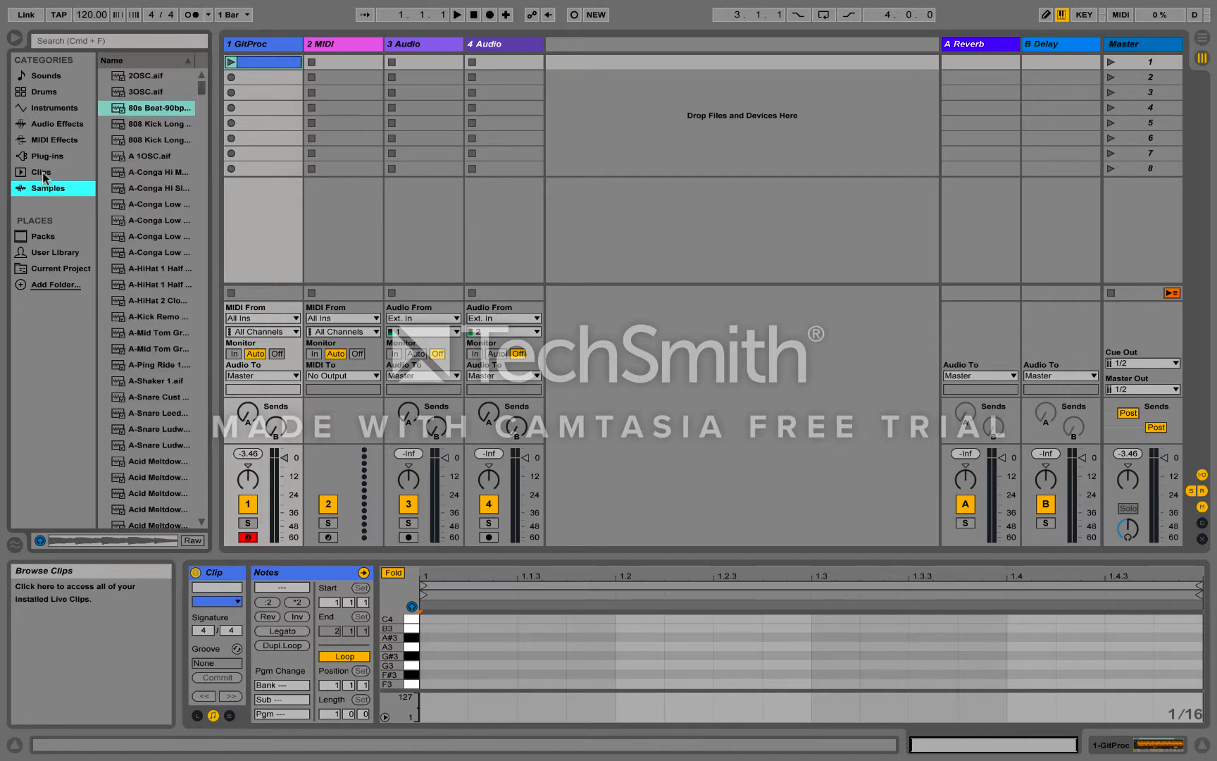
left_click(42, 172)
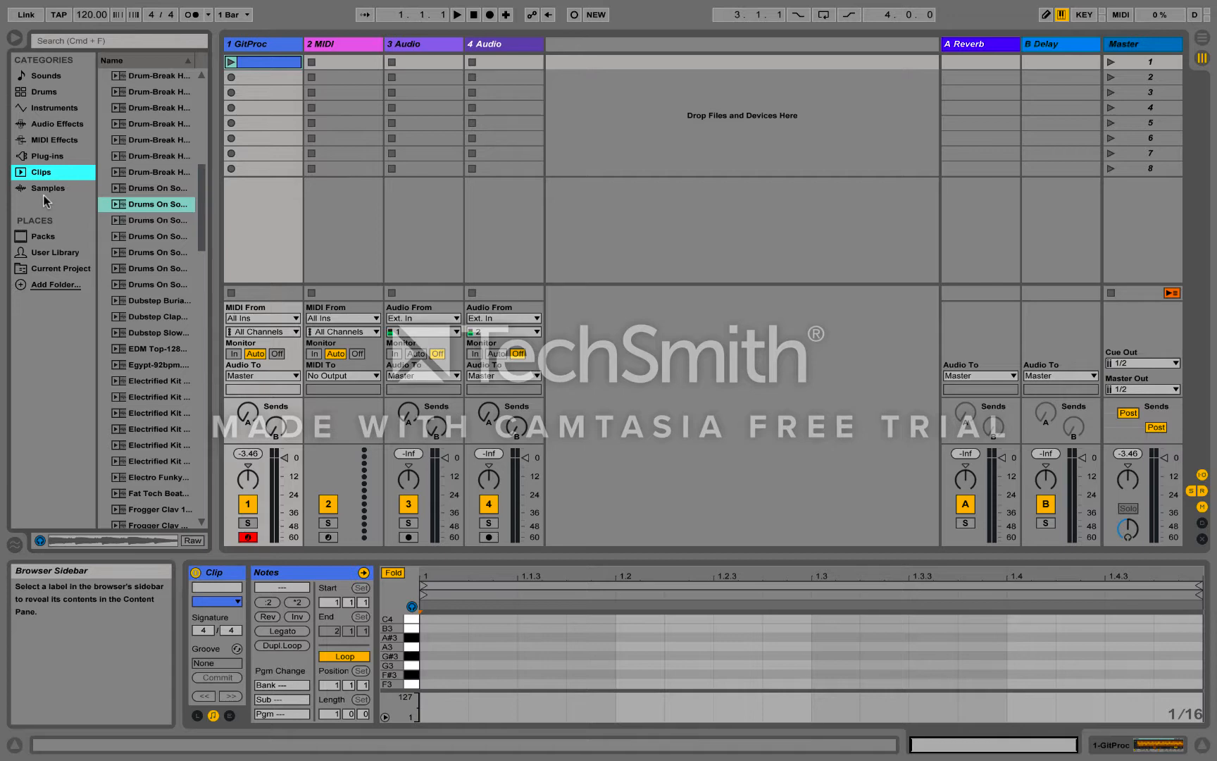
Audition a Drum-Break clip and several Drums On So... clips, and select the first two Dubstep clips for previewing.
left_click(143, 171)
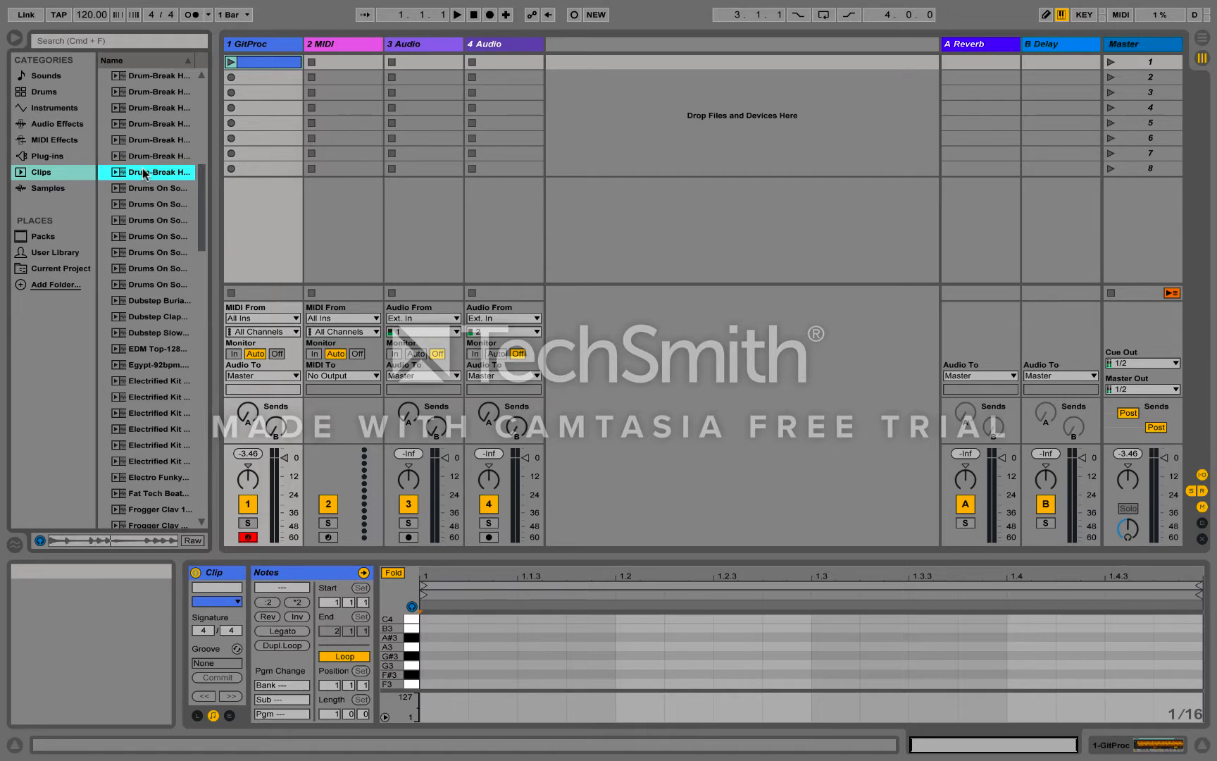
key("Down")
key("Down")
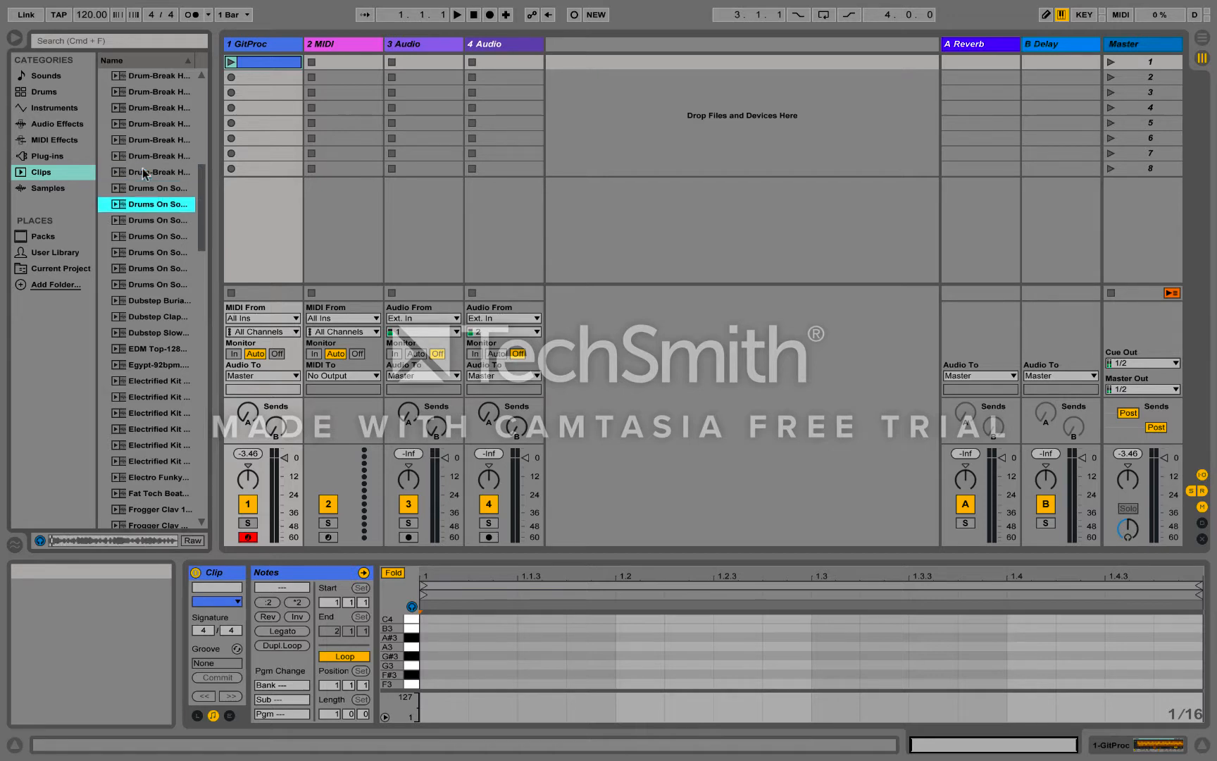
key("Down")
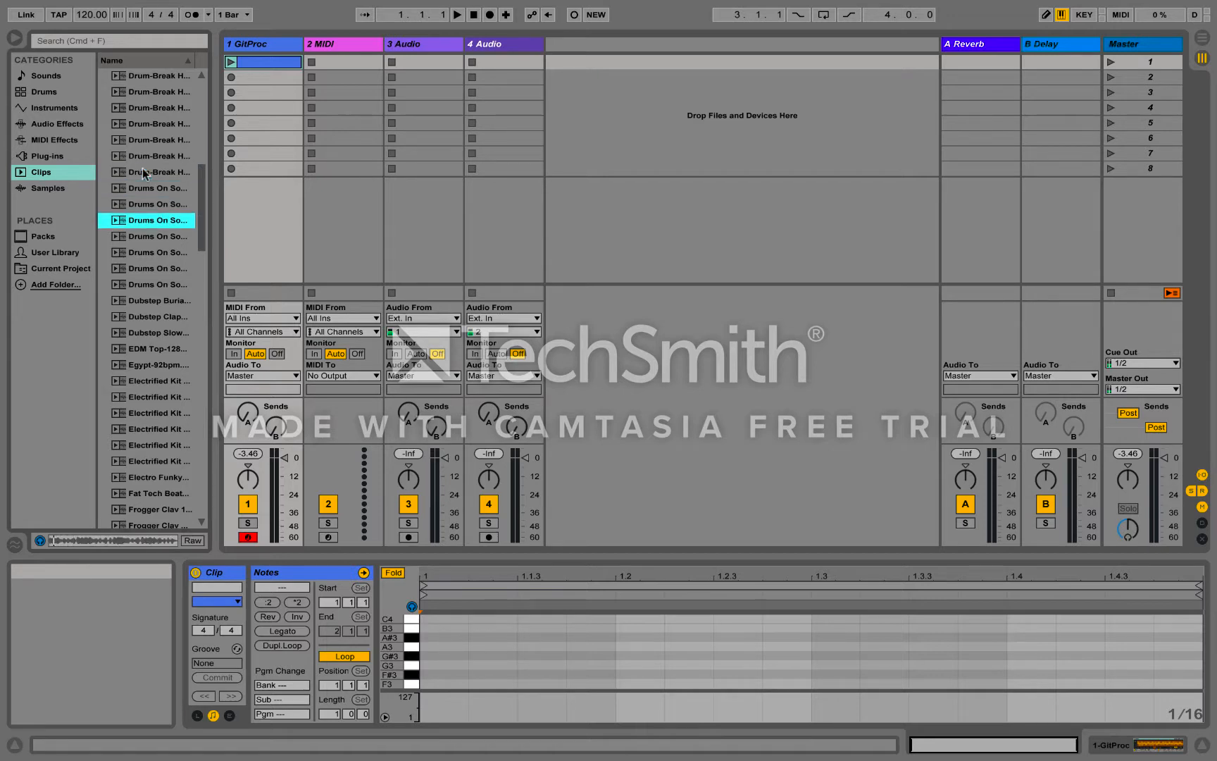
key("Down")
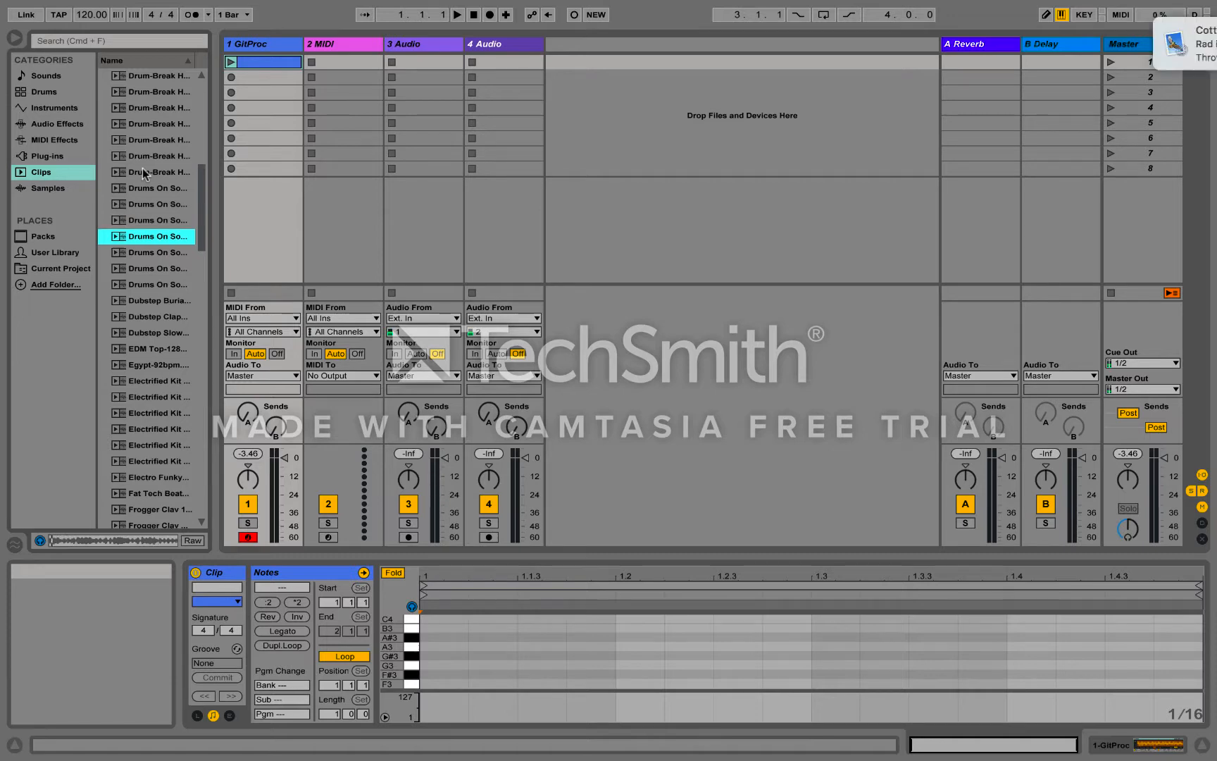
left_click(140, 300)
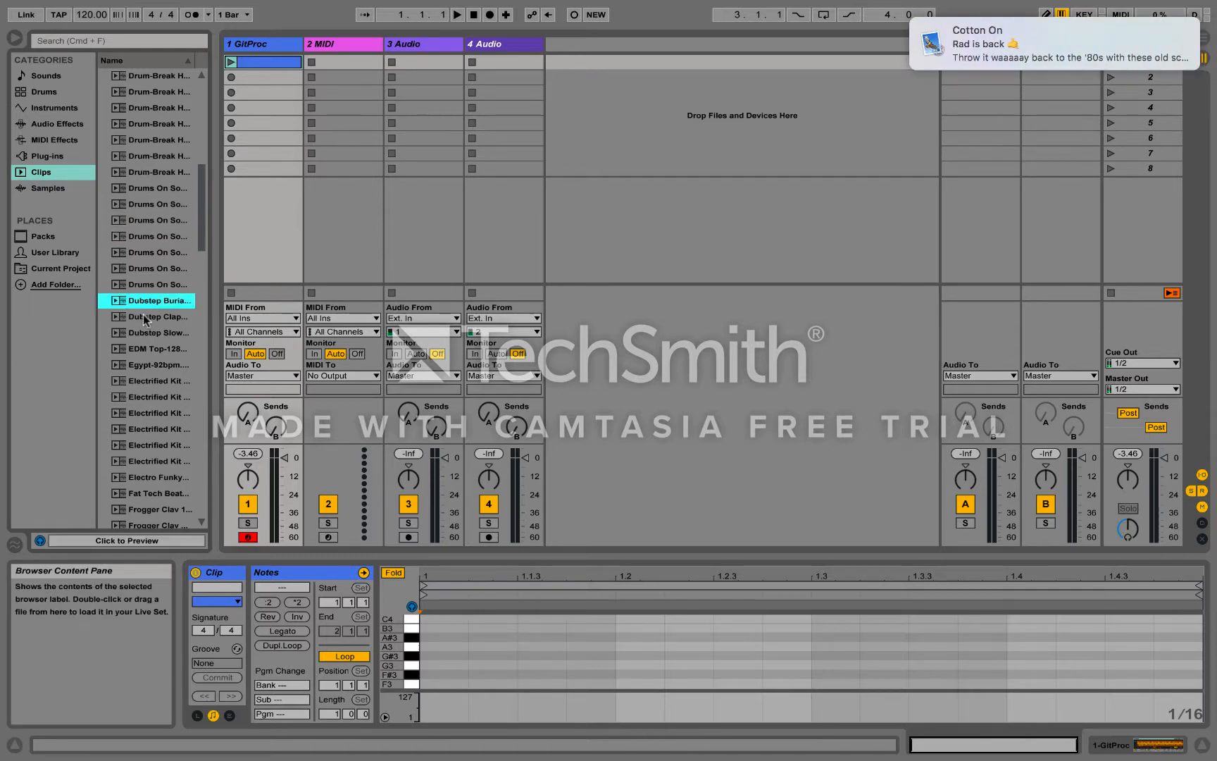
left_click(144, 318)
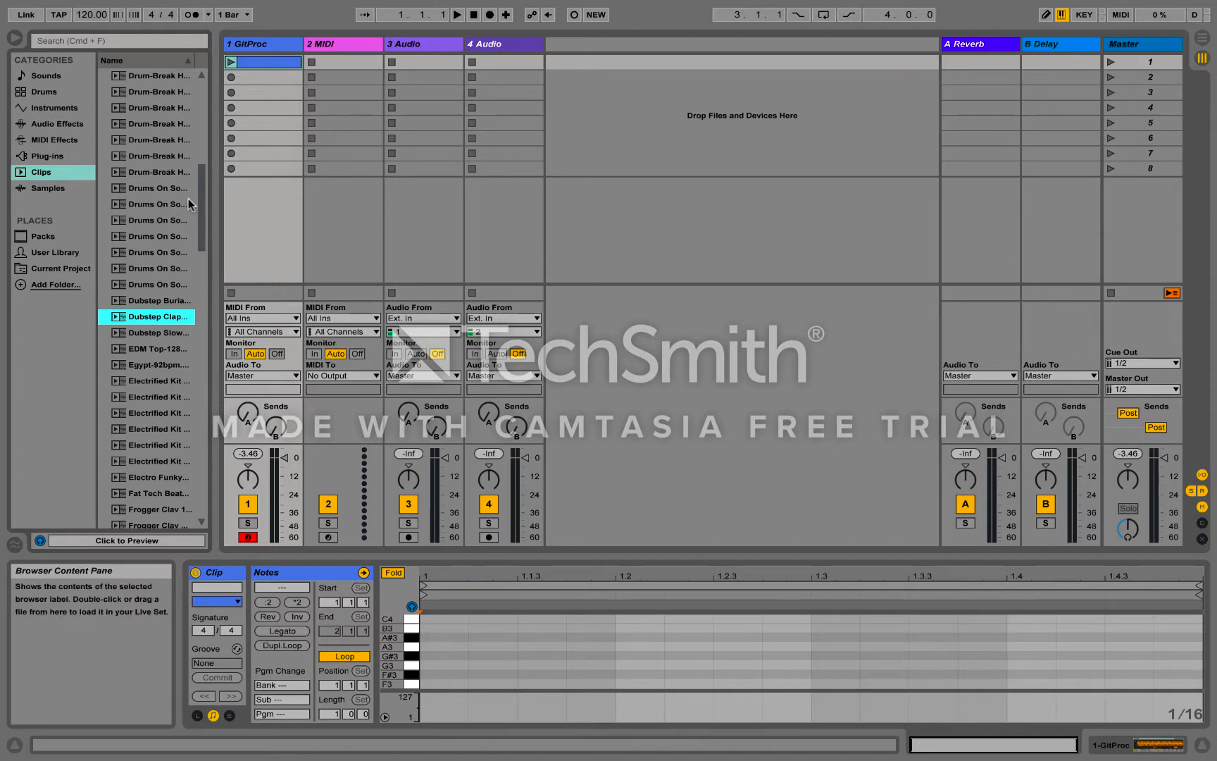
Try to place the EDM Top-128 clip in the first clip slot of the GitProc track.
left_click(143, 347)
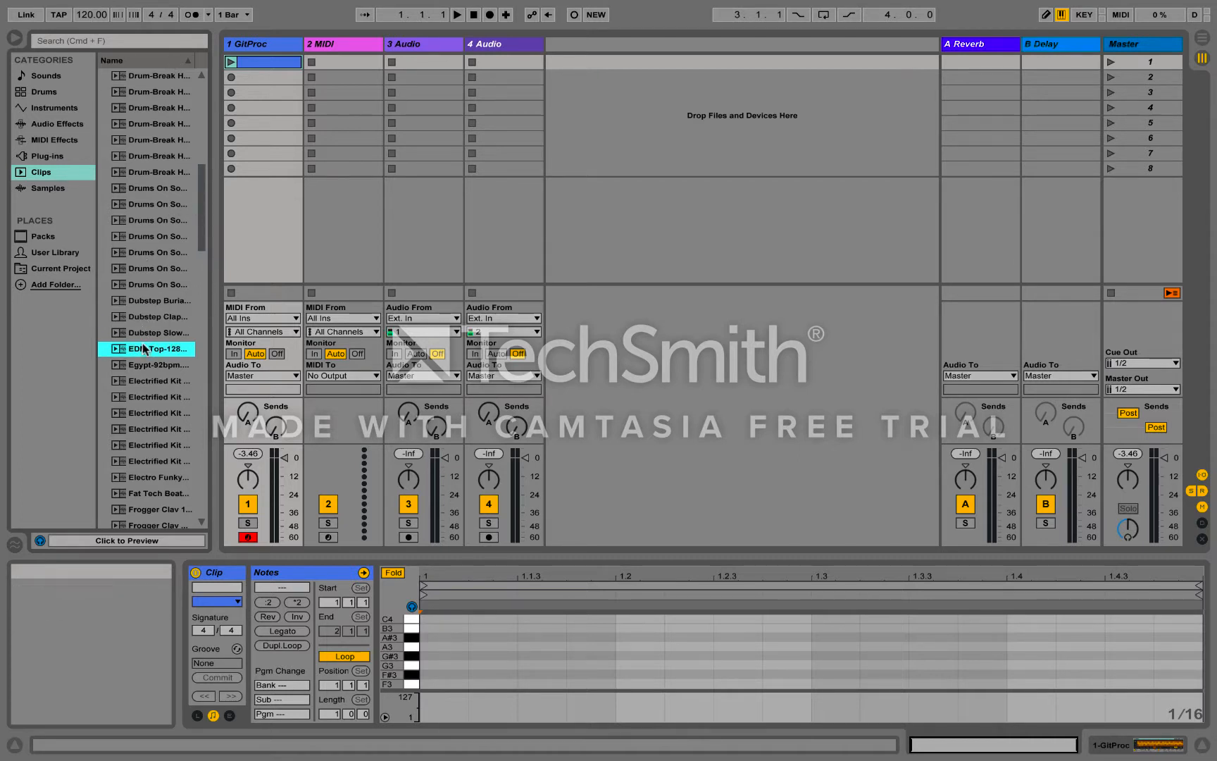
left_click_drag(144, 348, 256, 64)
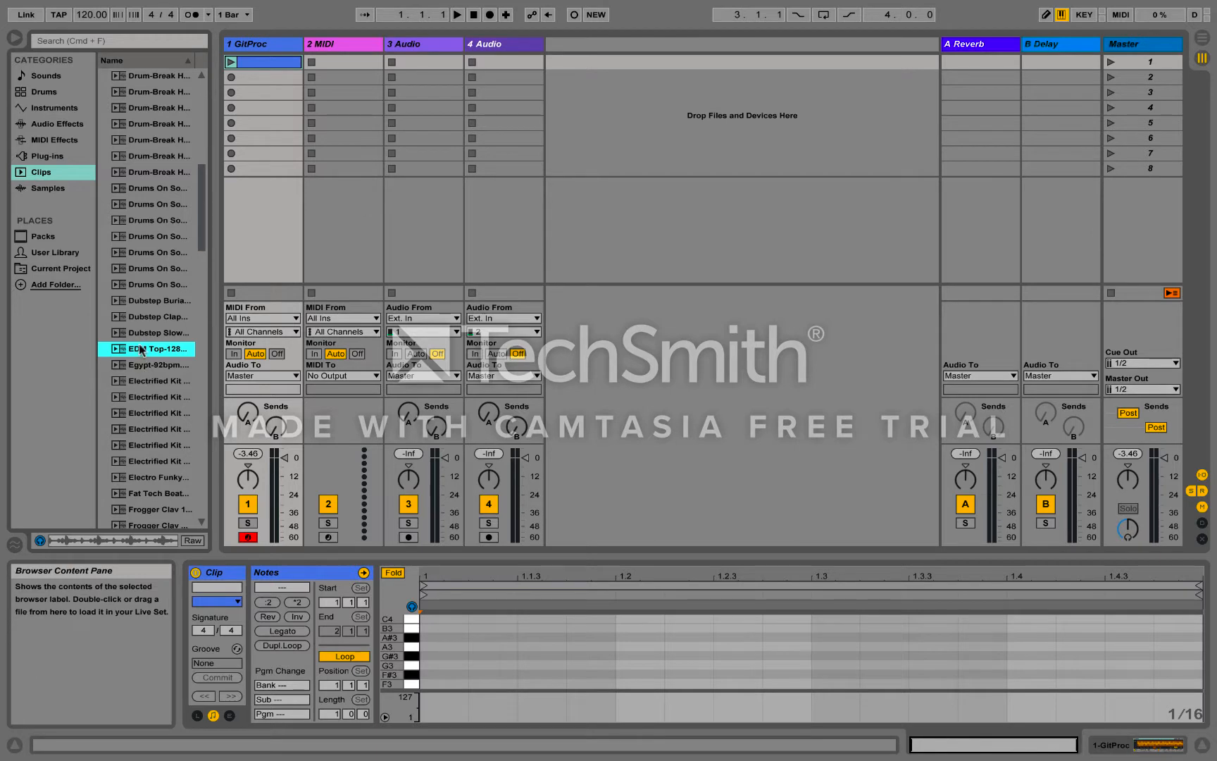
Place the EDM Top-128 clip in the first clip slot of track 2.
left_click_drag(141, 350, 245, 79)
left_click_drag(144, 350, 328, 64)
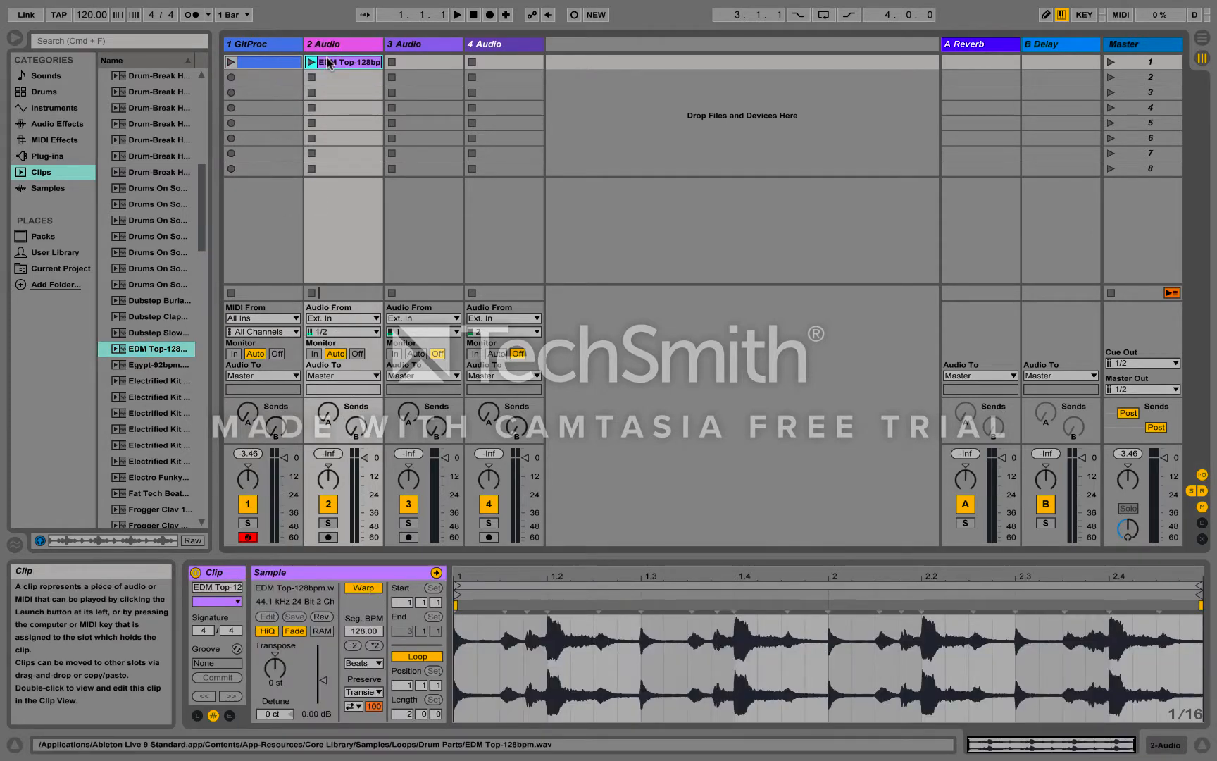
Try adding the EDM Top-128 clip on a new track, in the first scene and below the last scene, undoing each addition.
double_click(136, 353)
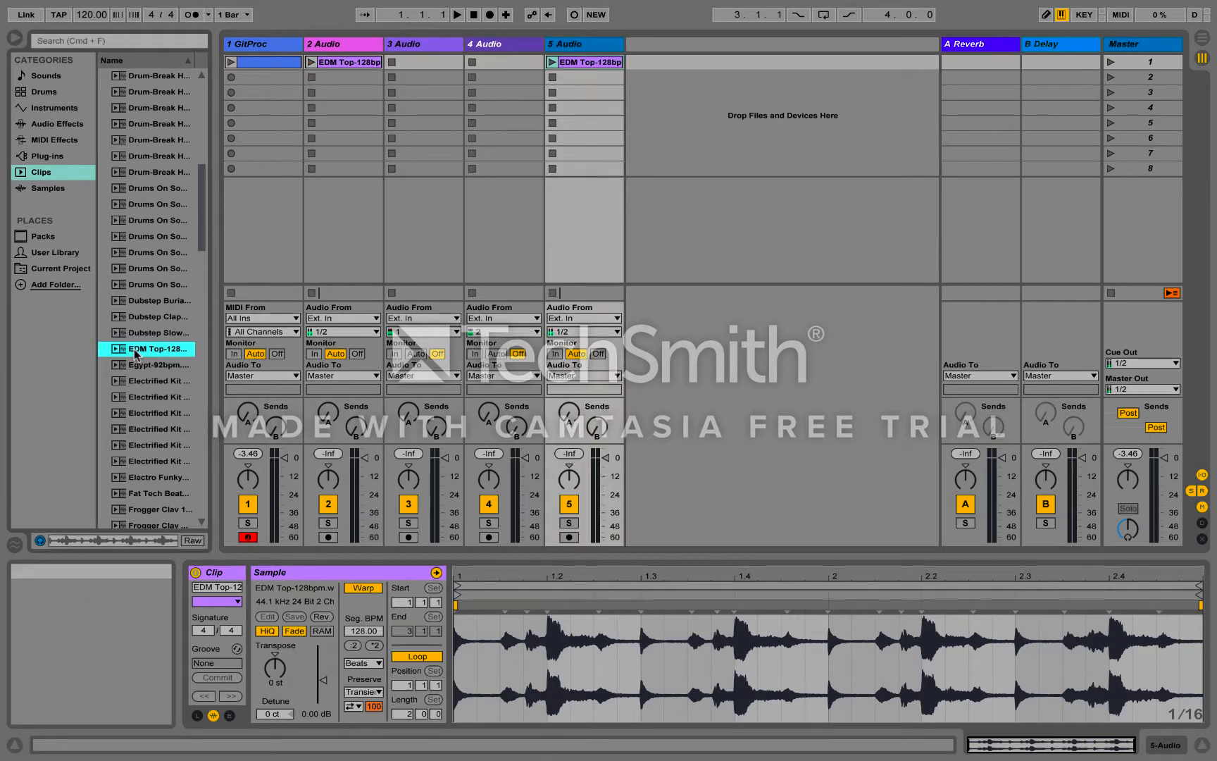
key("super+z")
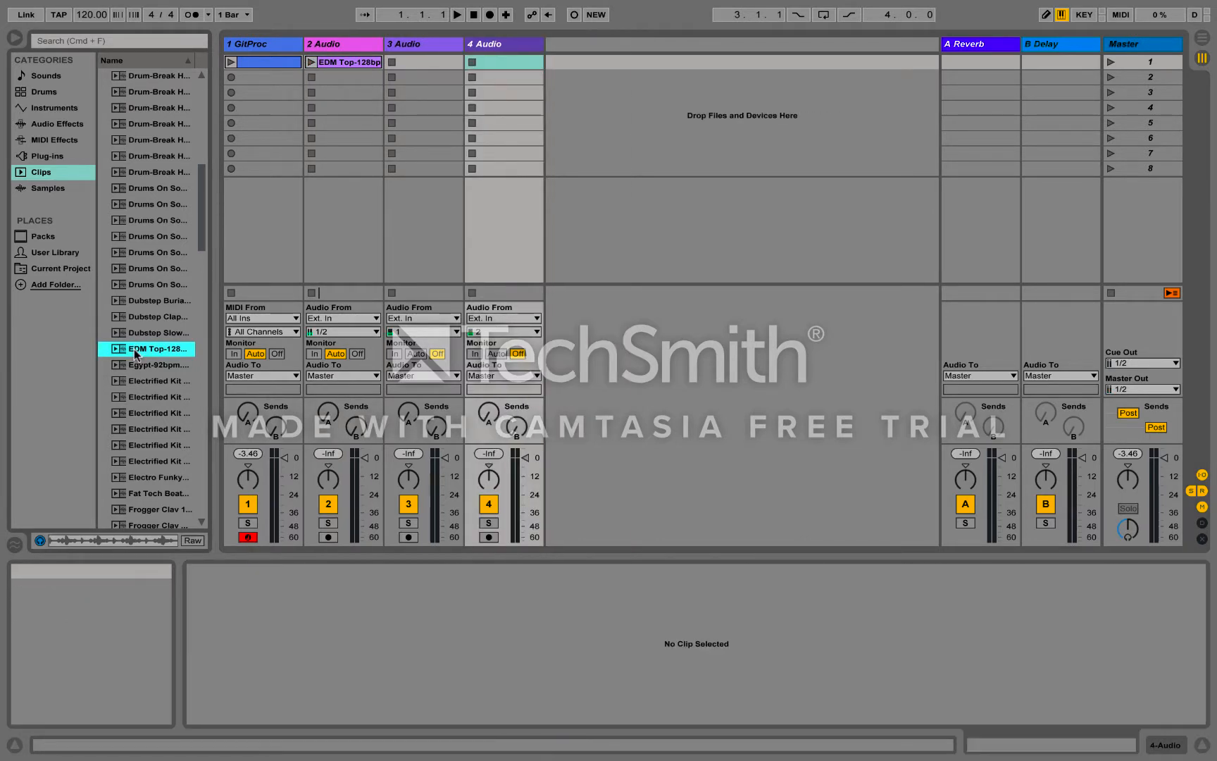
left_click_drag(136, 353, 651, 212)
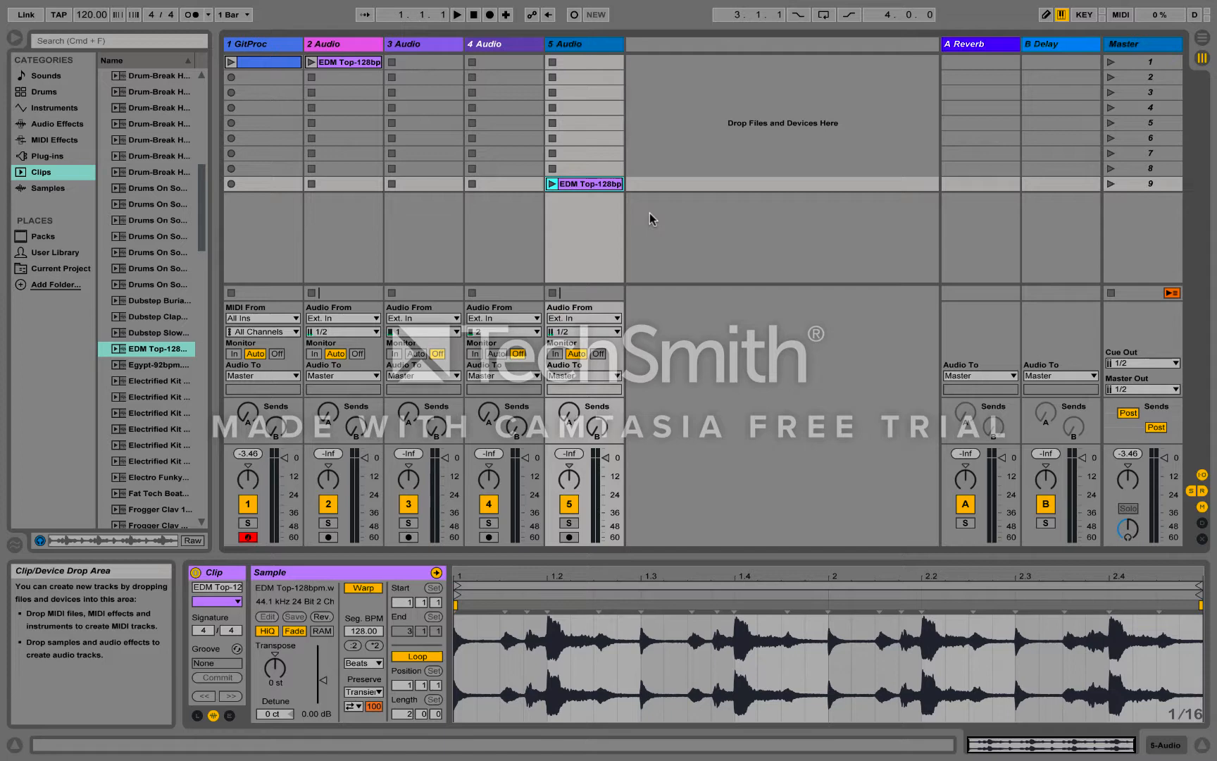
key("super+z")
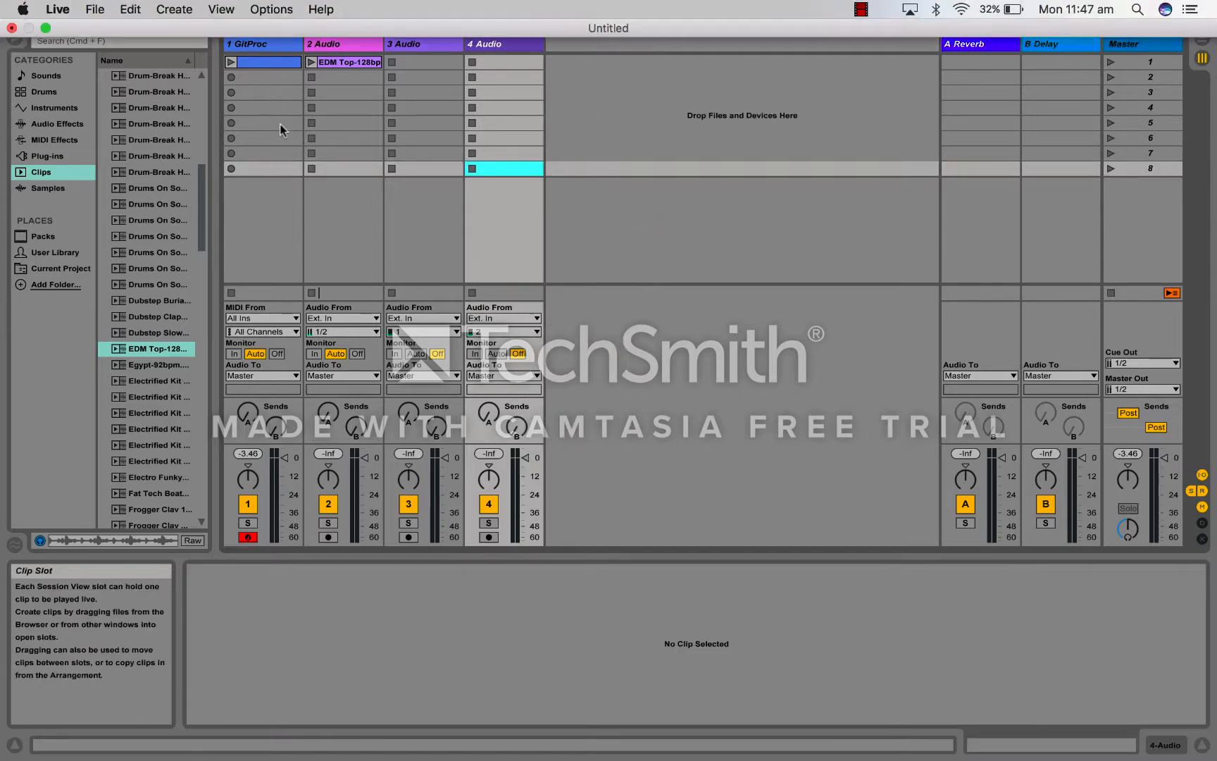
Launch the EDM Top-128 clip on track 2, lower the system volume, and stop playback.
left_click(311, 62)
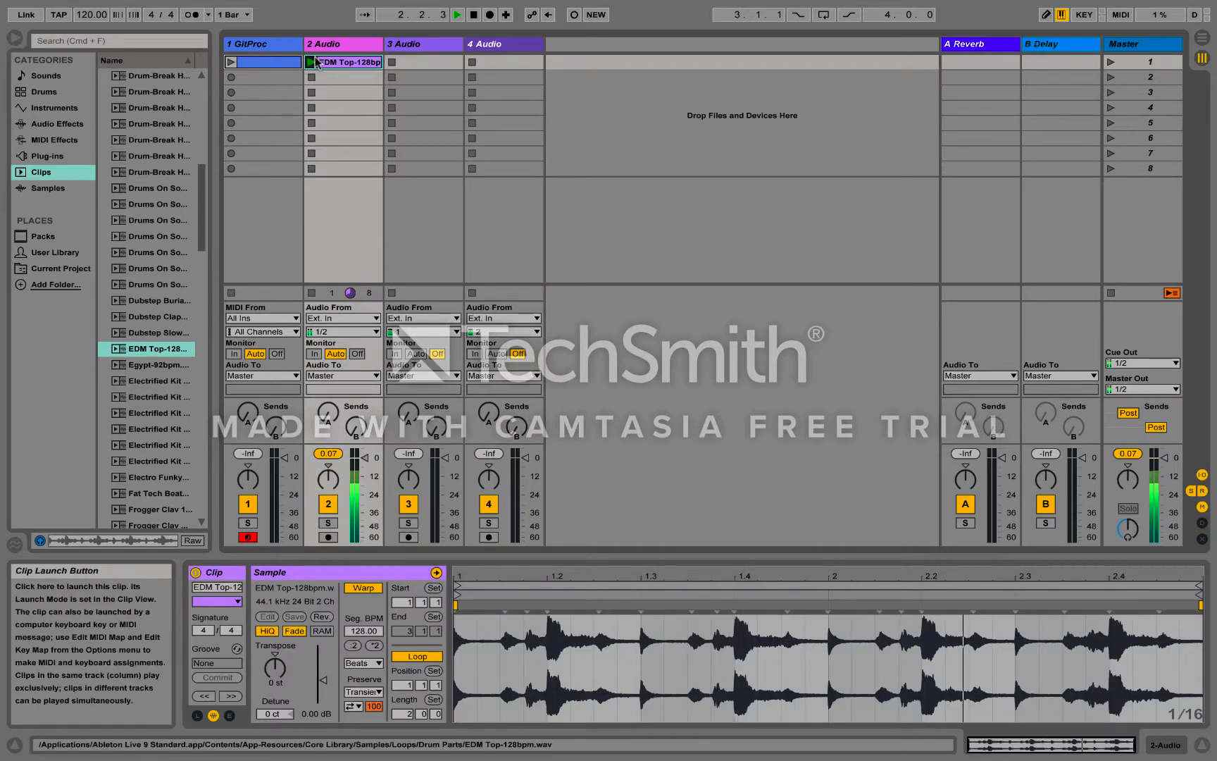
key("XF86AudioMute")
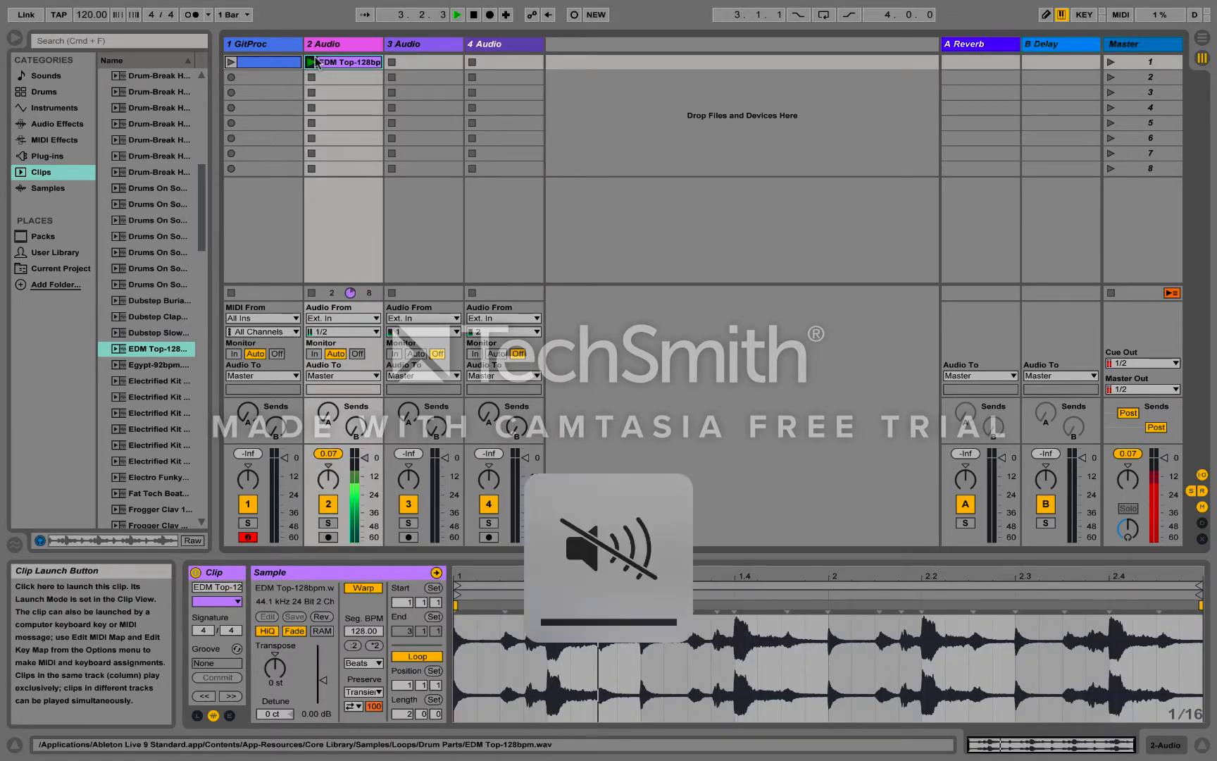
key("XF86AudioMute")
key("XF86AudioLowerVolume")
key("XF86AudioLowerVolume")
key("XF86AudioLowerVolume")
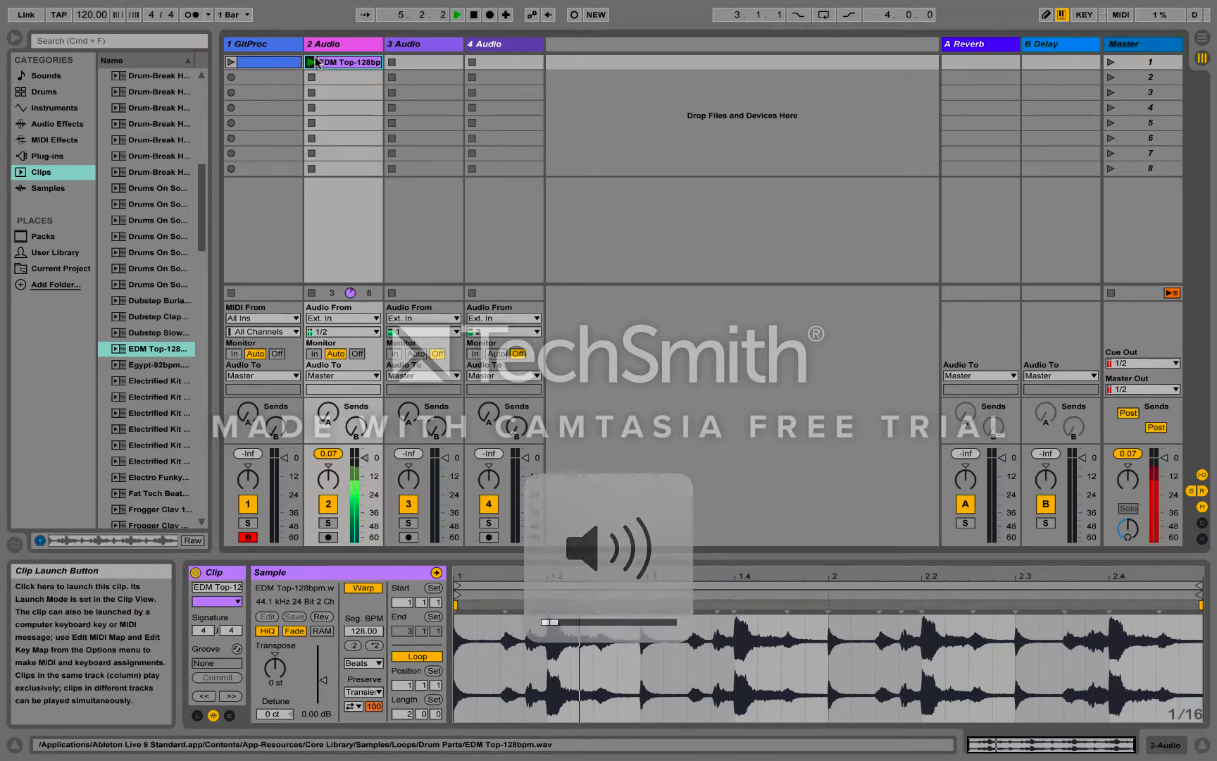
key("space")
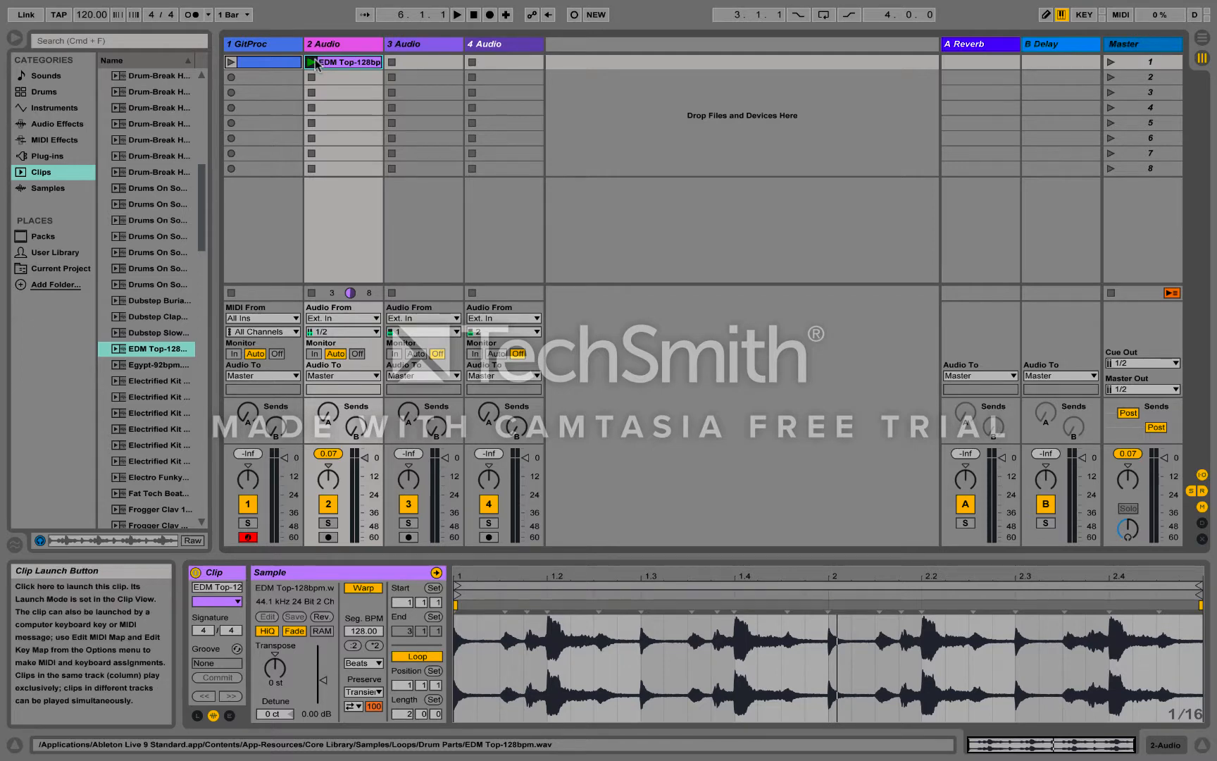
Launch the EDM Top-128 clip and the GitProc clip together, and restart playback from the beginning.
left_click(315, 65)
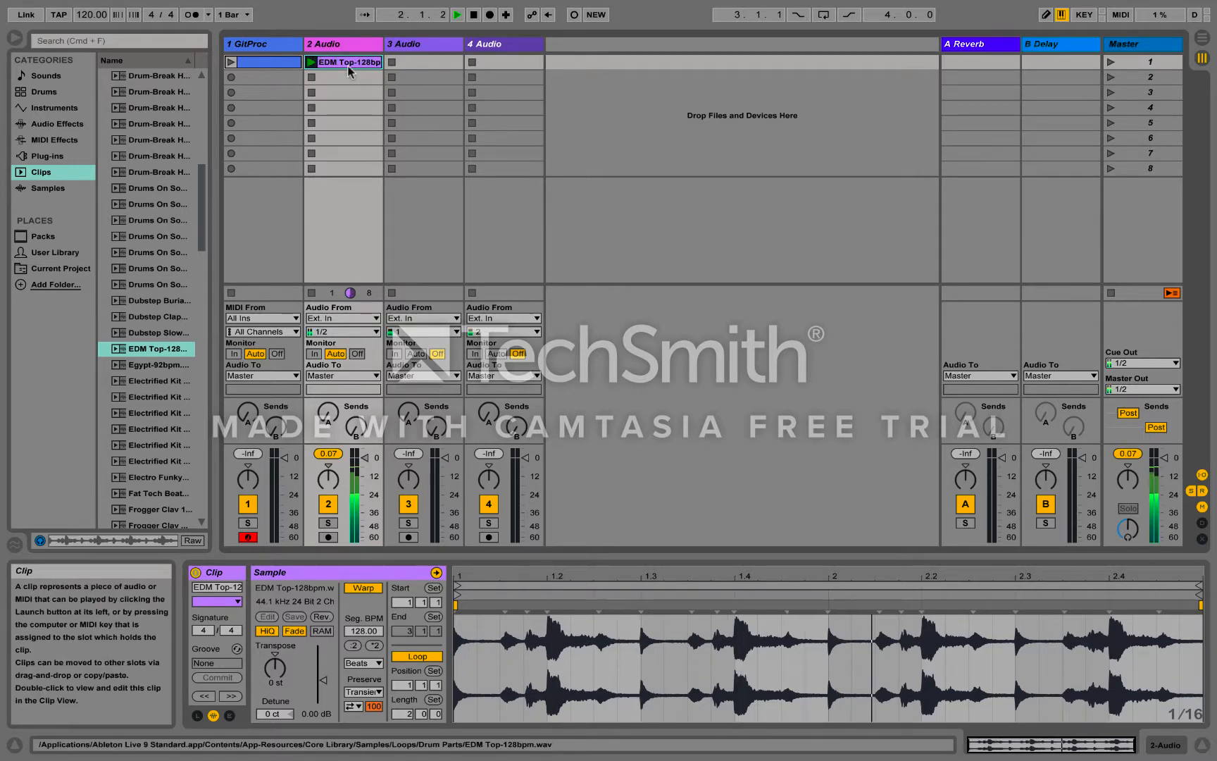
left_click(232, 62)
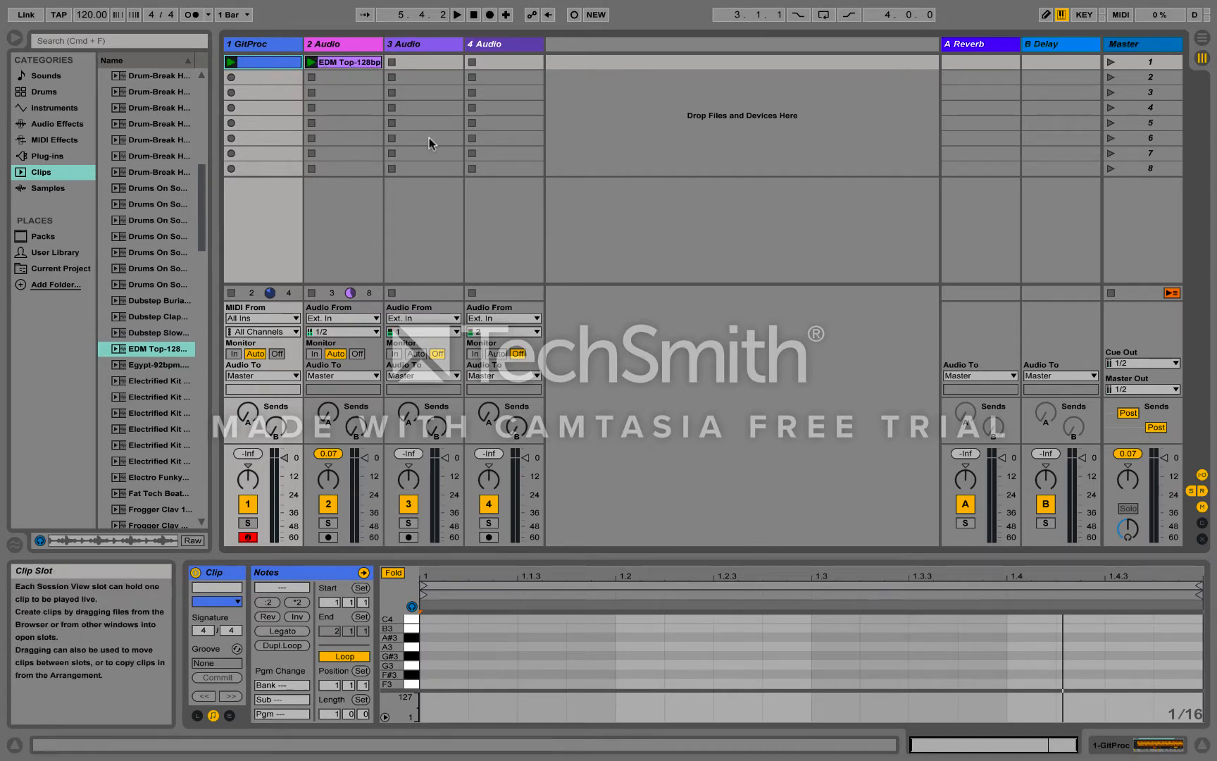
key("space")
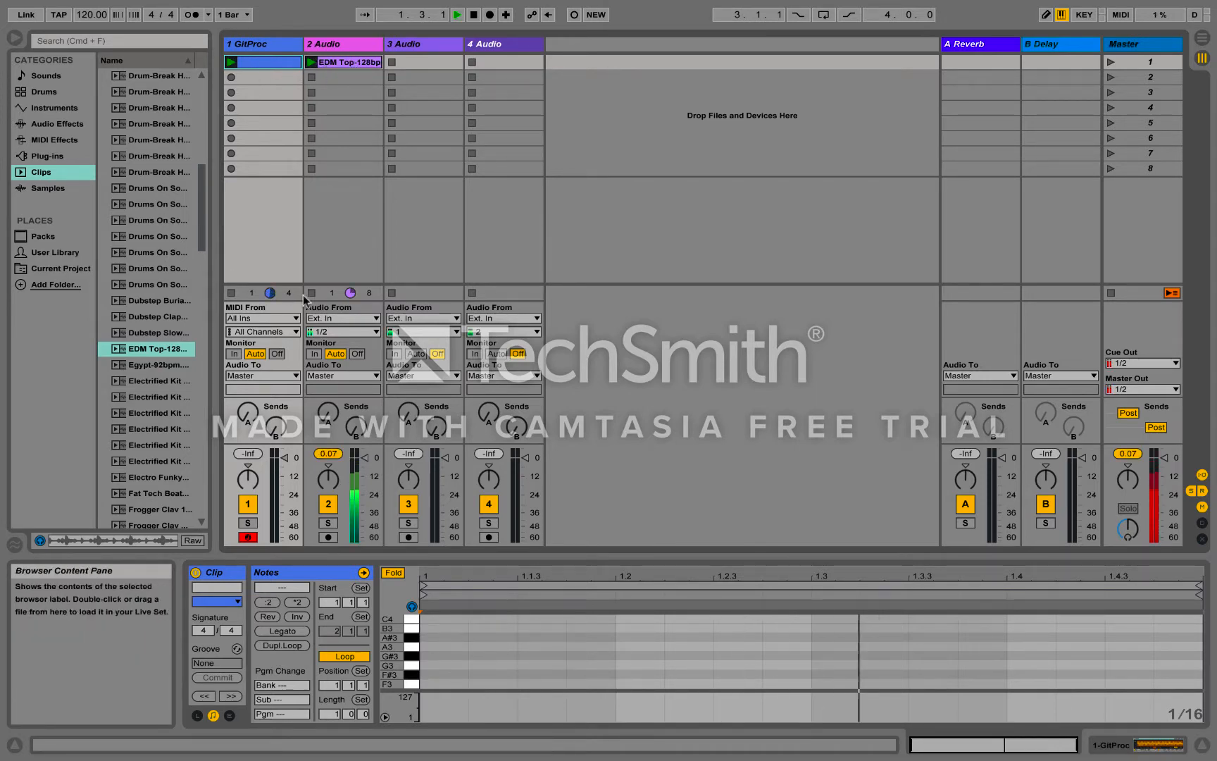
Stop and relaunch the clip on the GitProc track, and stop all clips at once from the Master track.
left_click(230, 295)
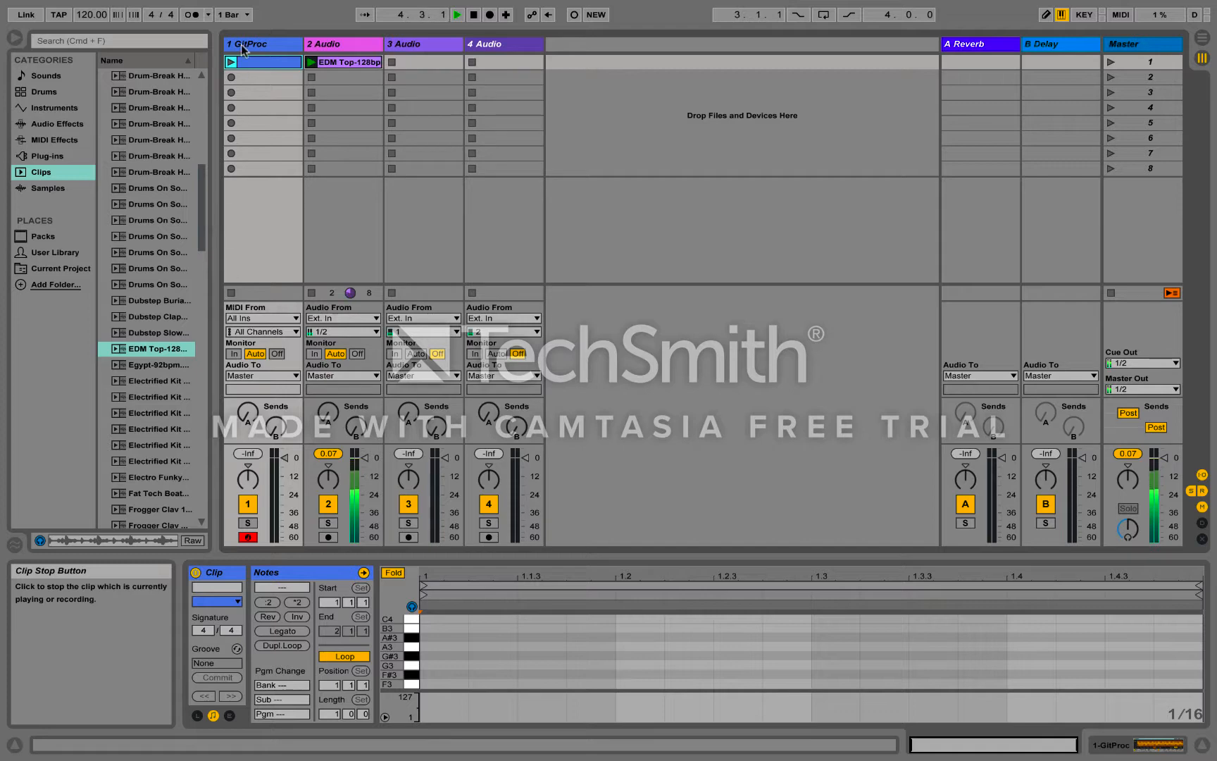
left_click(231, 61)
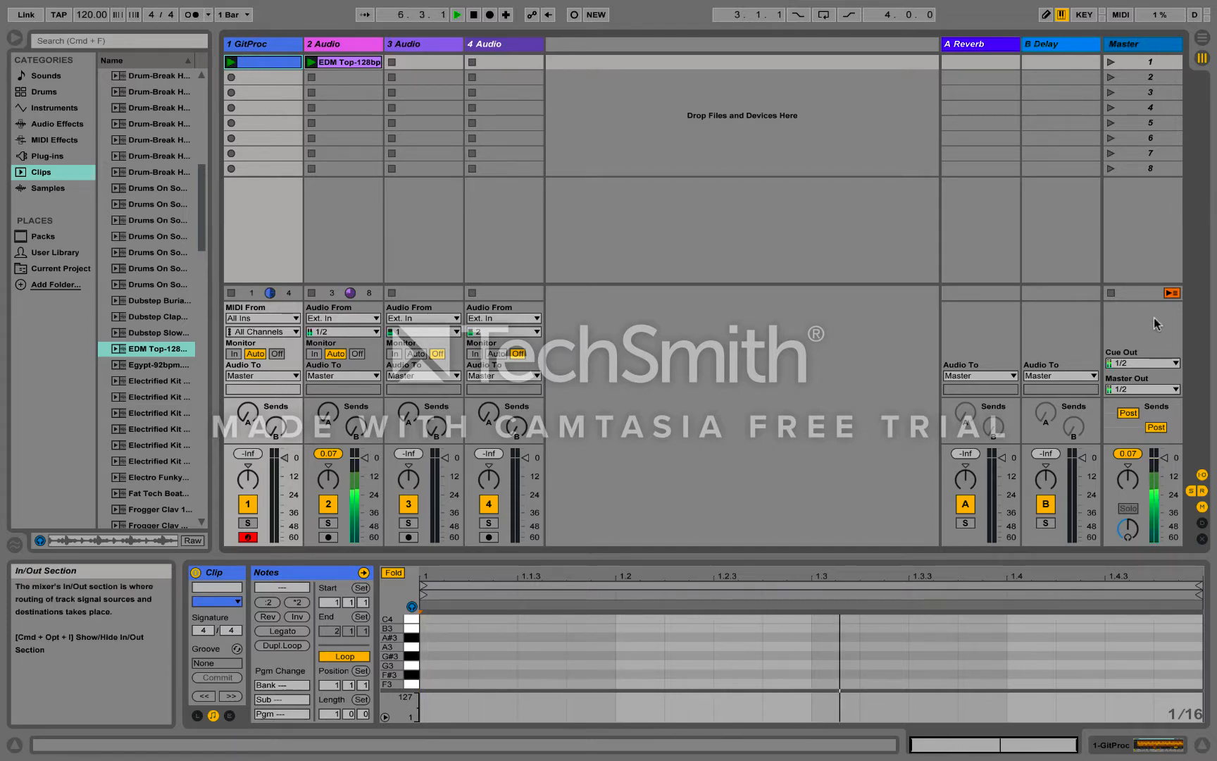
left_click(1110, 293)
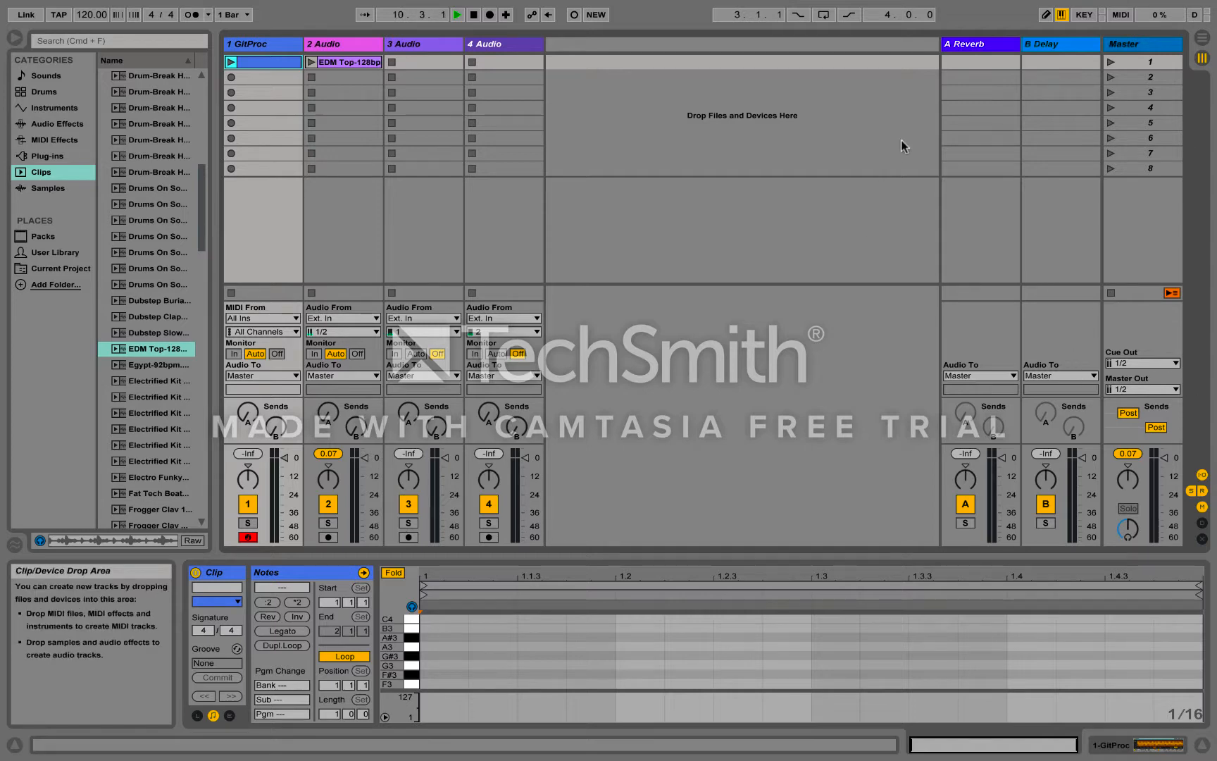
Preview the first A-Conga Low sample from the Samples category and place it in the second clip slot of the 3 Audio track.
left_click(45, 187)
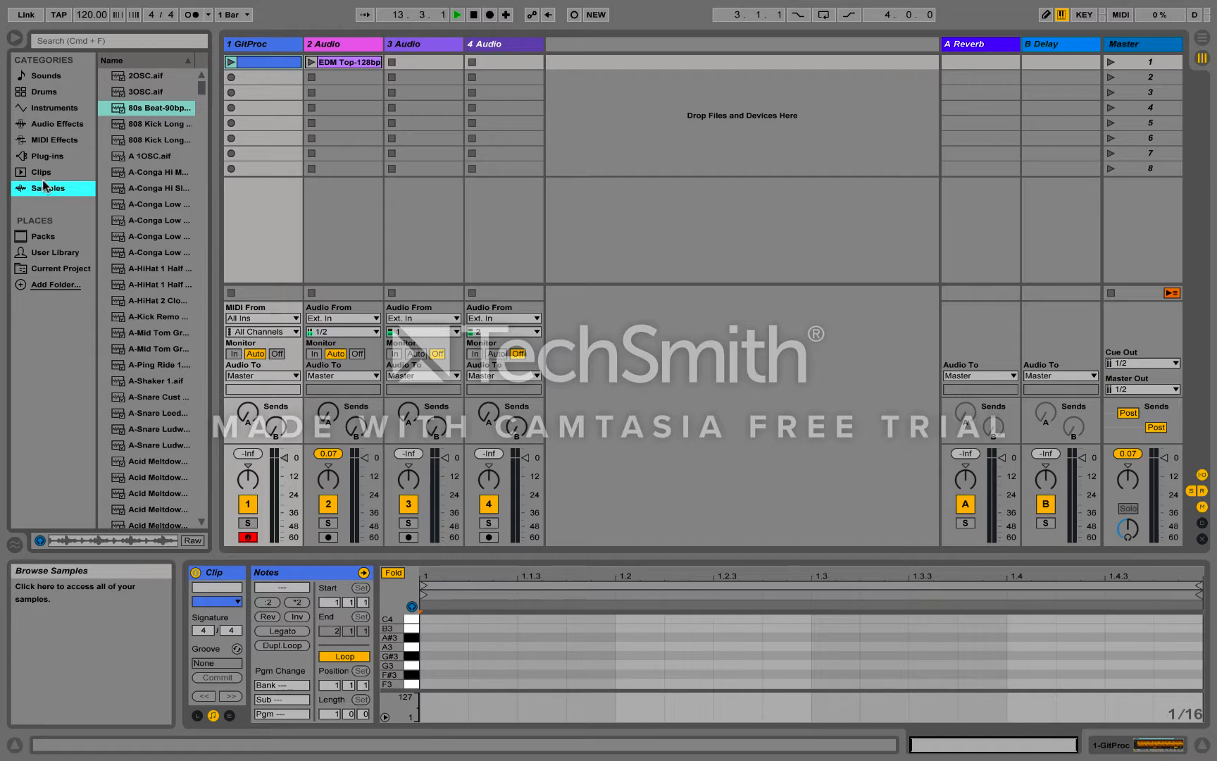
left_click(155, 205)
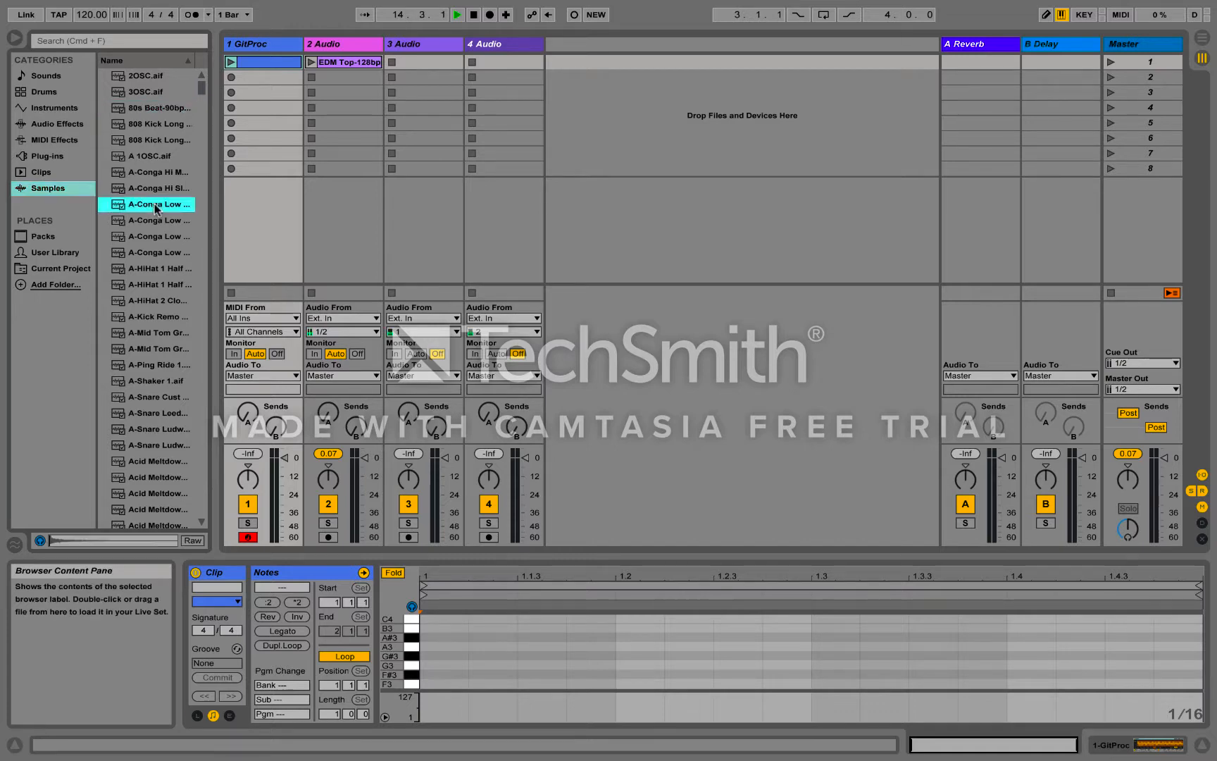
left_click_drag(155, 206, 431, 80)
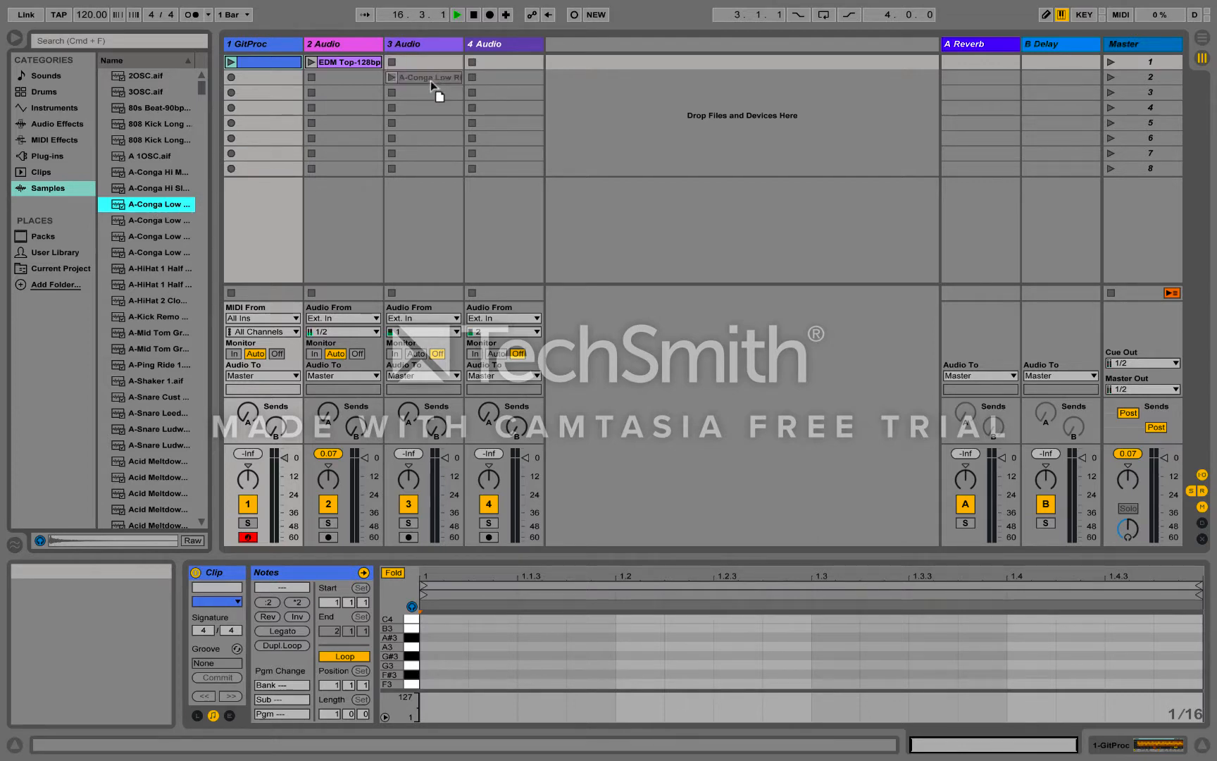
left_click(431, 79)
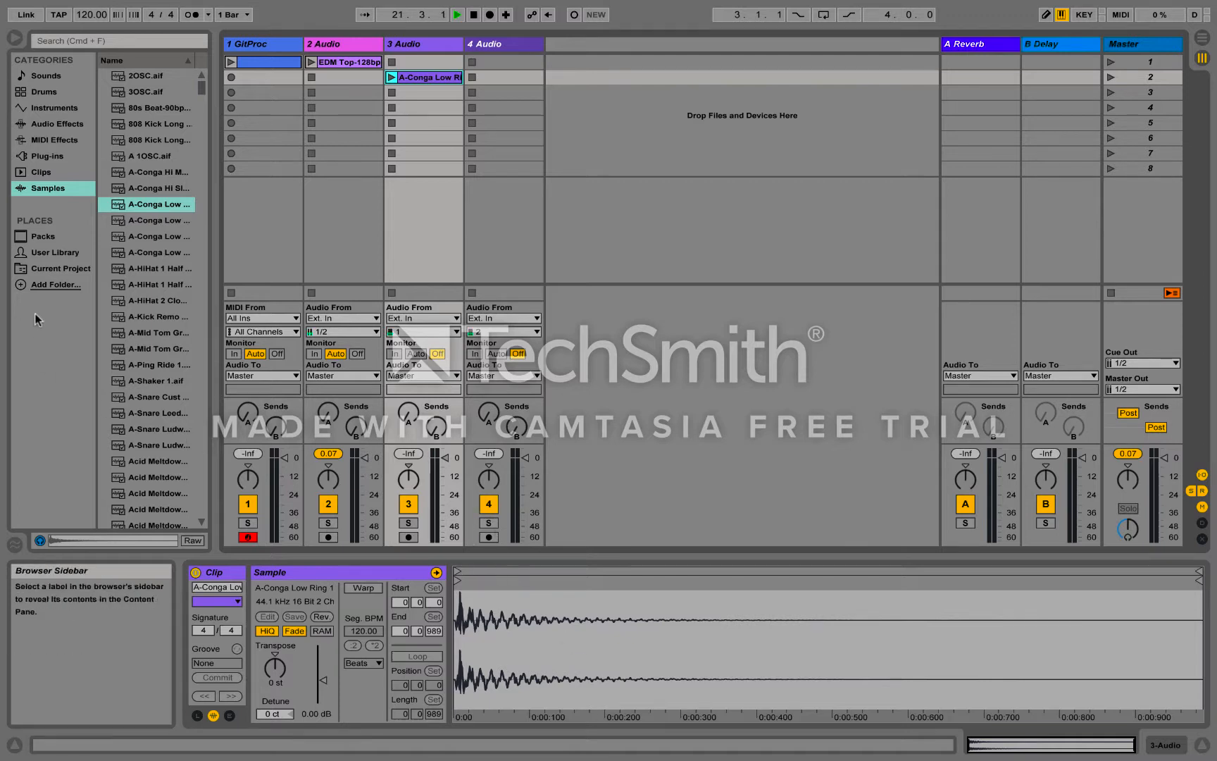
Show the contents of the User Library in the browser.
left_click(36, 253)
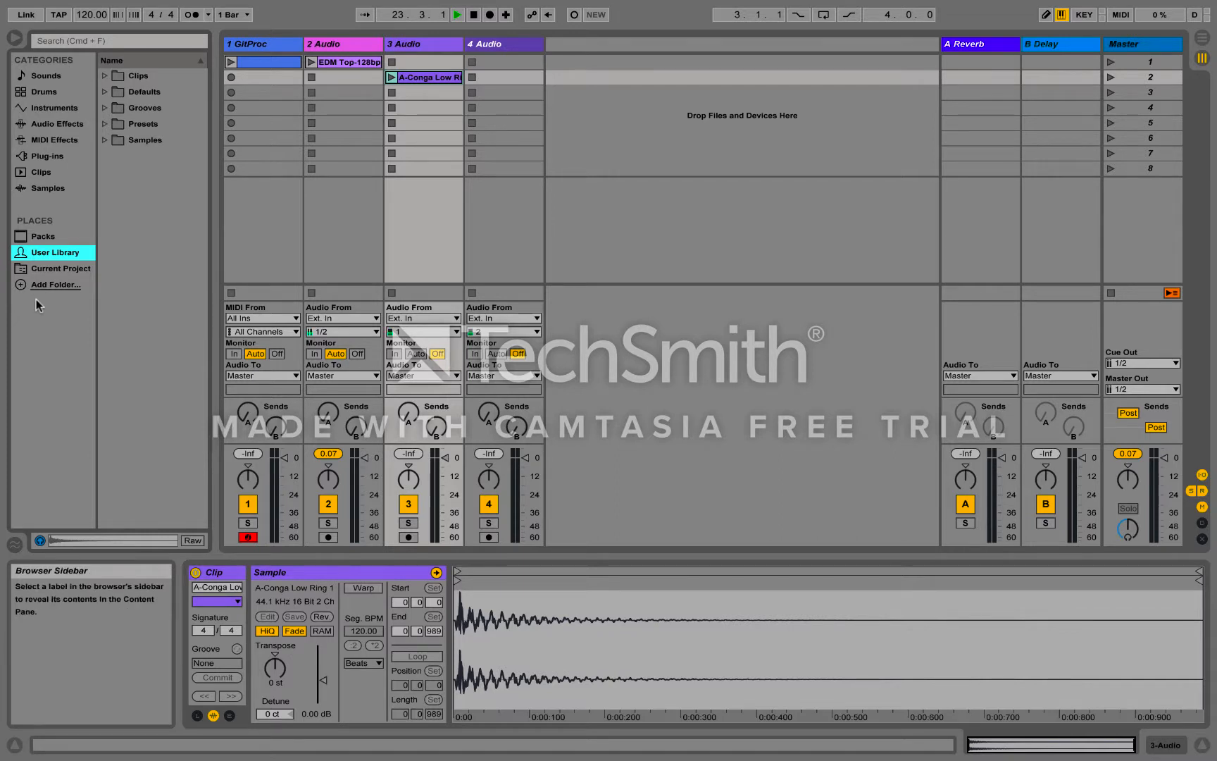